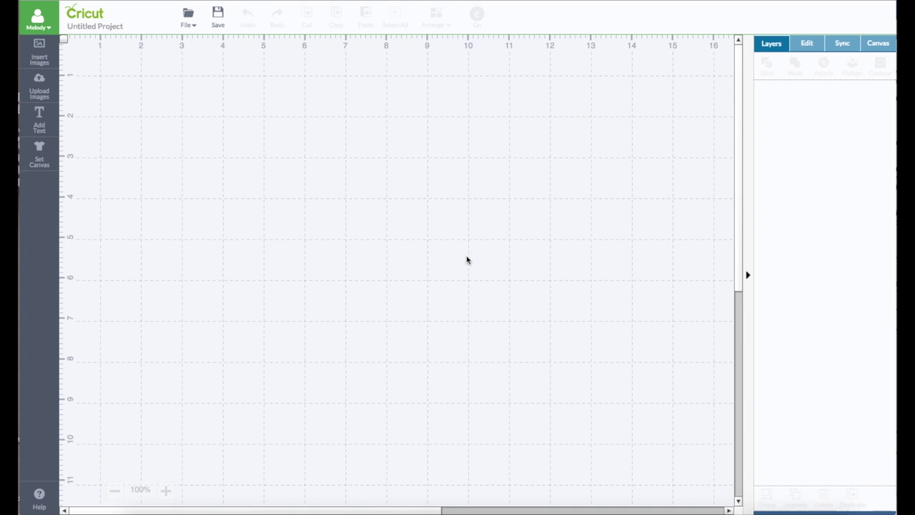
# Toggle the canvas grid off and back on from the ruler corner
pyautogui.click(64, 41)
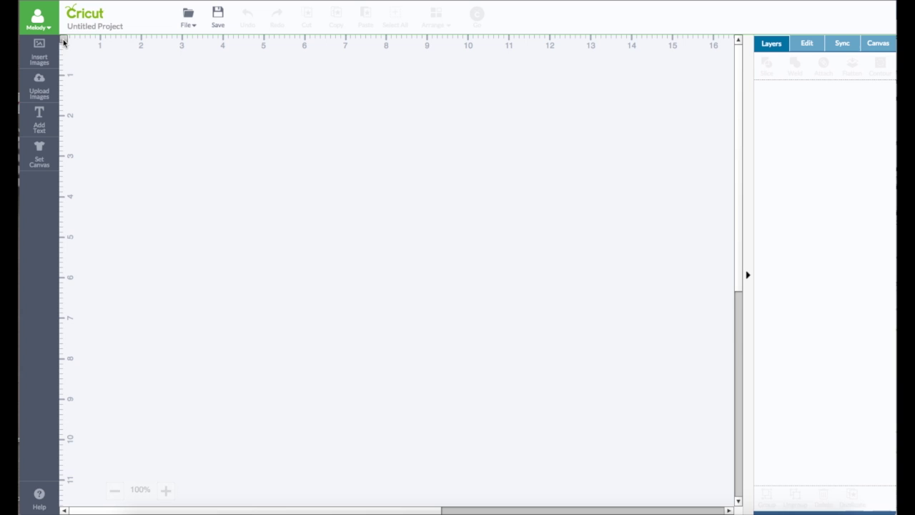
pyautogui.click(64, 42)
pyautogui.click(63, 41)
pyautogui.click(64, 42)
# In the image library, pick the free vertical score-line image, then browse Cartridges
pyautogui.click(41, 58)
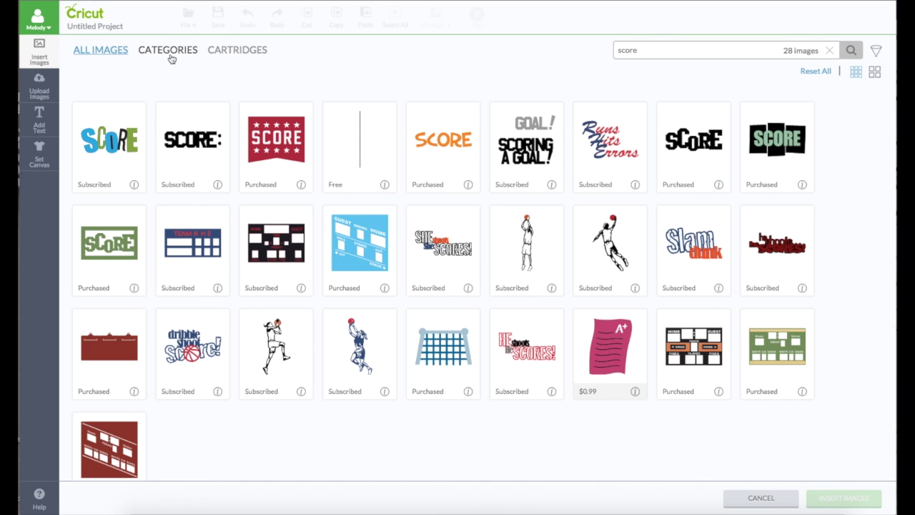
pyautogui.click(383, 146)
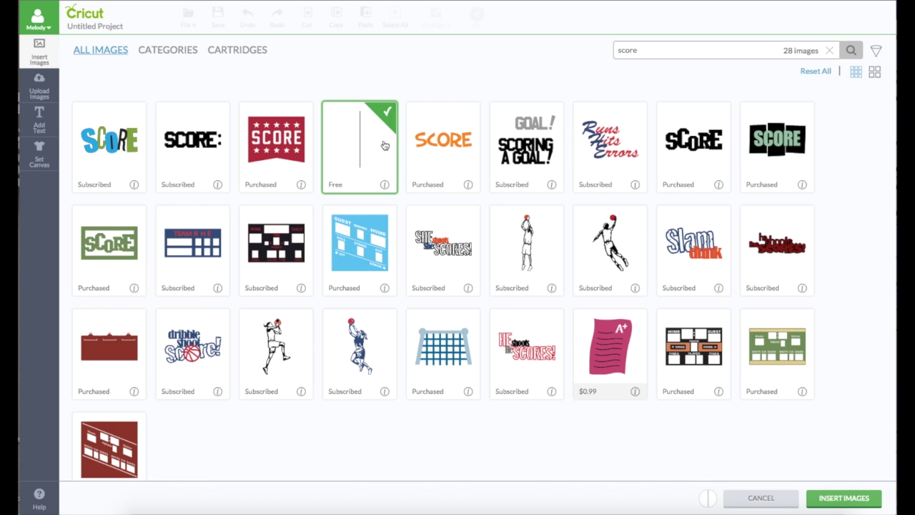
pyautogui.click(250, 53)
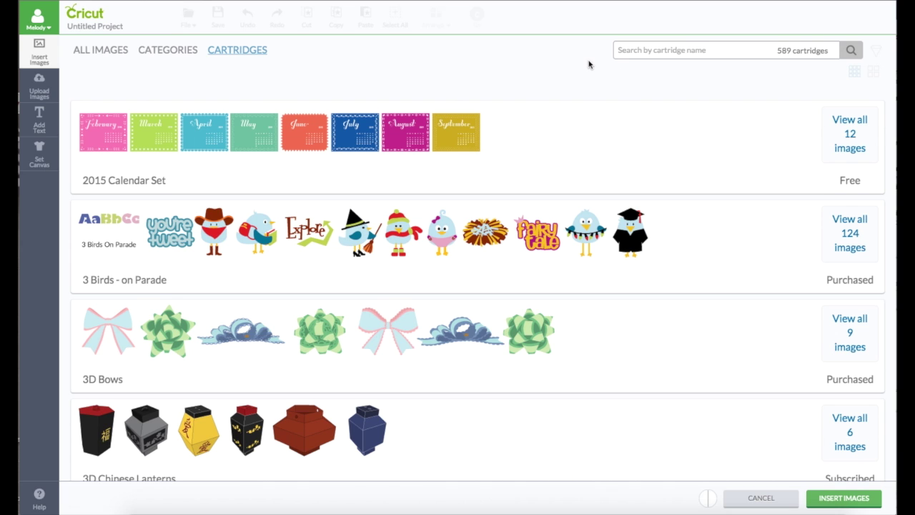
# Search cartridges for 'craft' and choose the tan square from Cricut Craft Room Basics
pyautogui.click(652, 48)
pyautogui.write('craft')
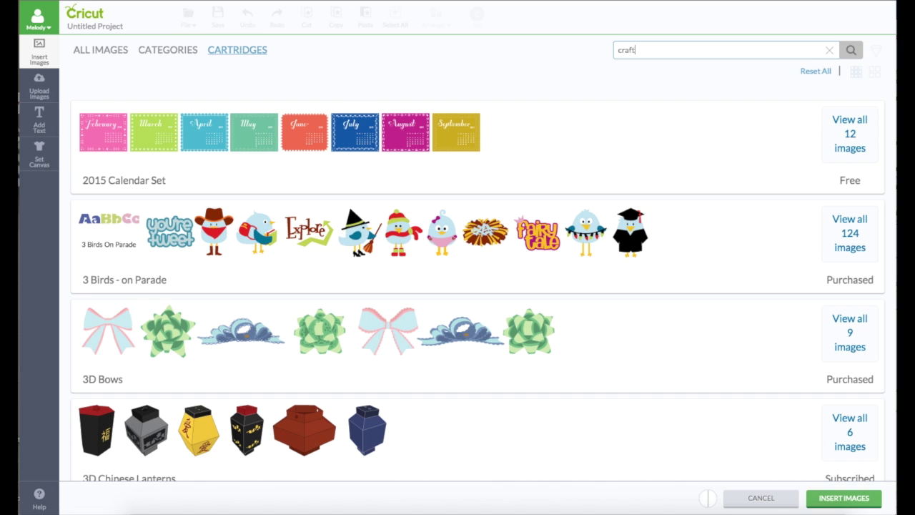
pyautogui.press('Return')
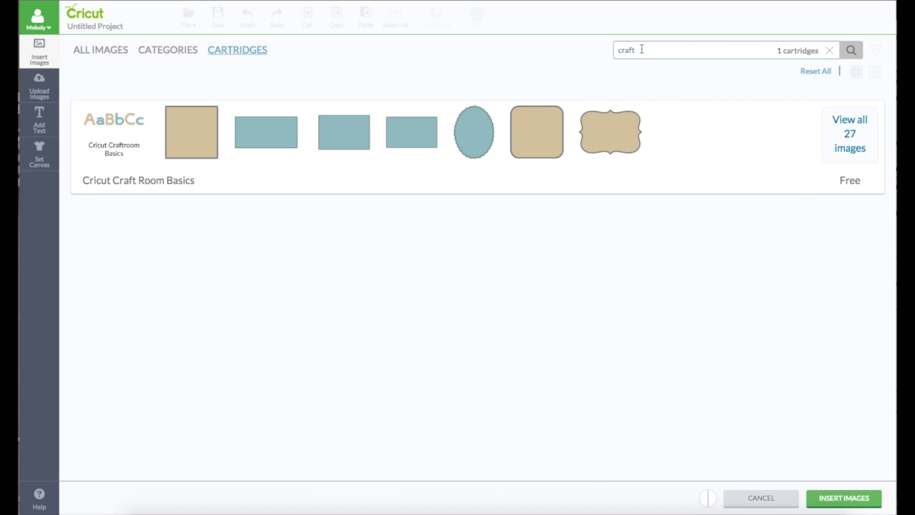
pyautogui.click(619, 126)
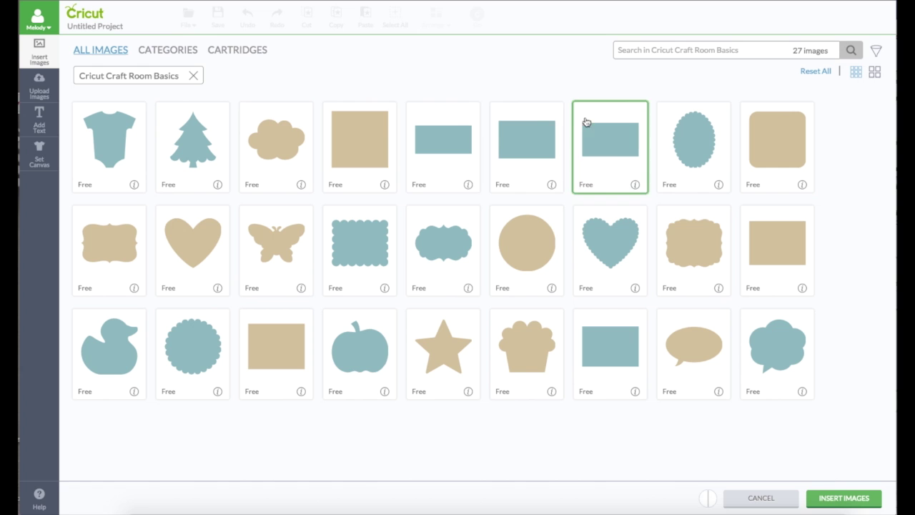
pyautogui.click(368, 134)
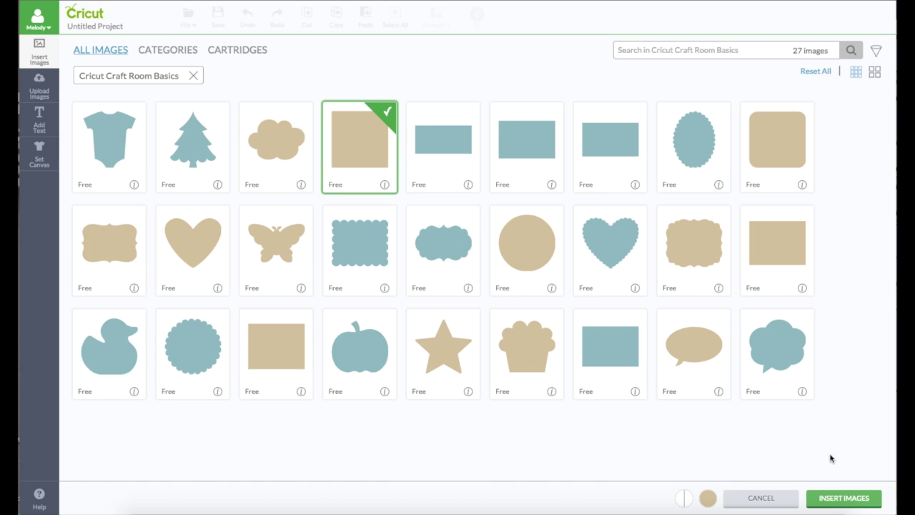
pyautogui.click(842, 501)
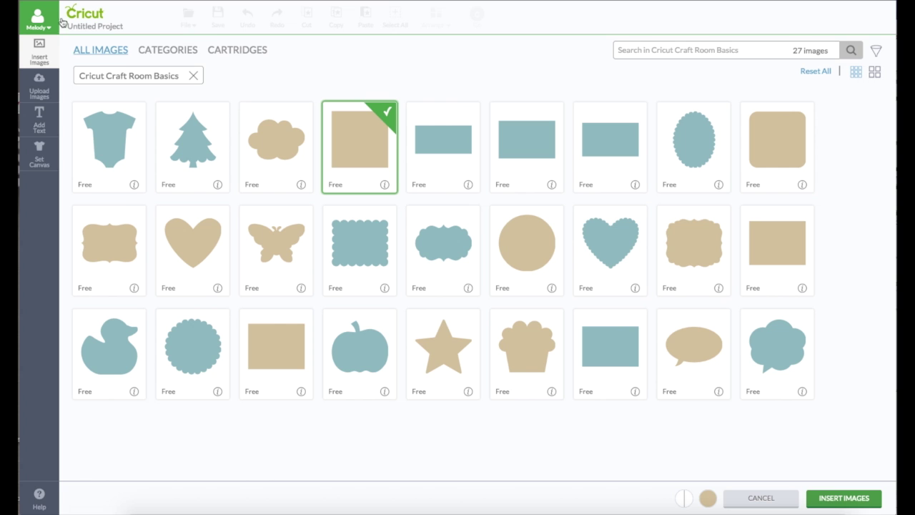
# Clear the cartridge filter and search cartridges for 'close' to list Close to my Heart sets
pyautogui.click(194, 75)
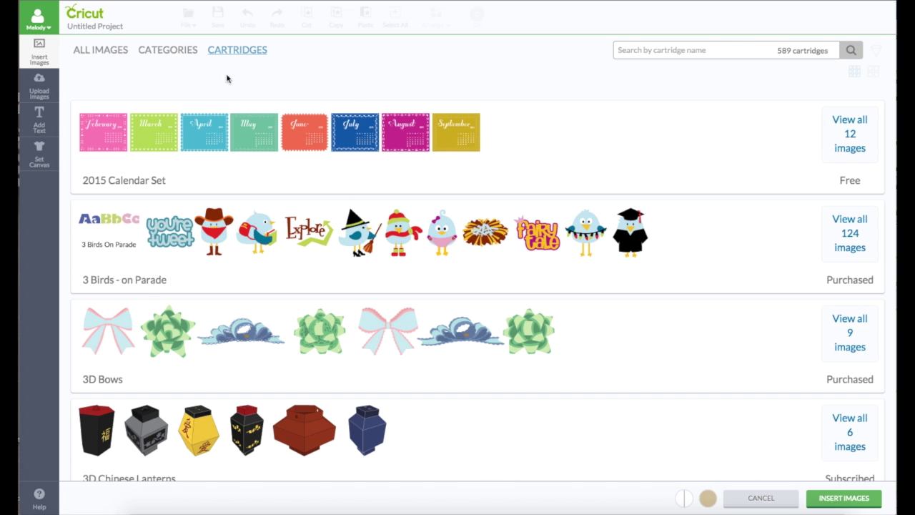
pyautogui.click(636, 50)
pyautogui.write('close')
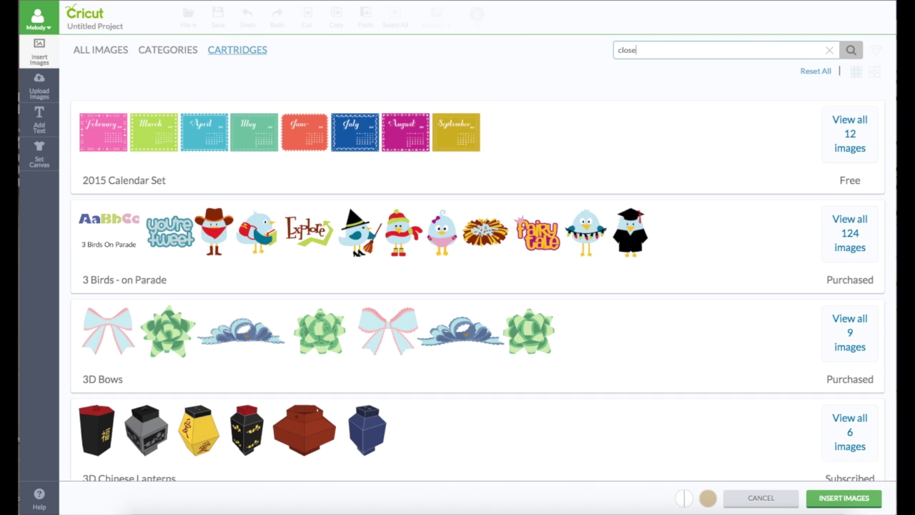
pyautogui.press('Return')
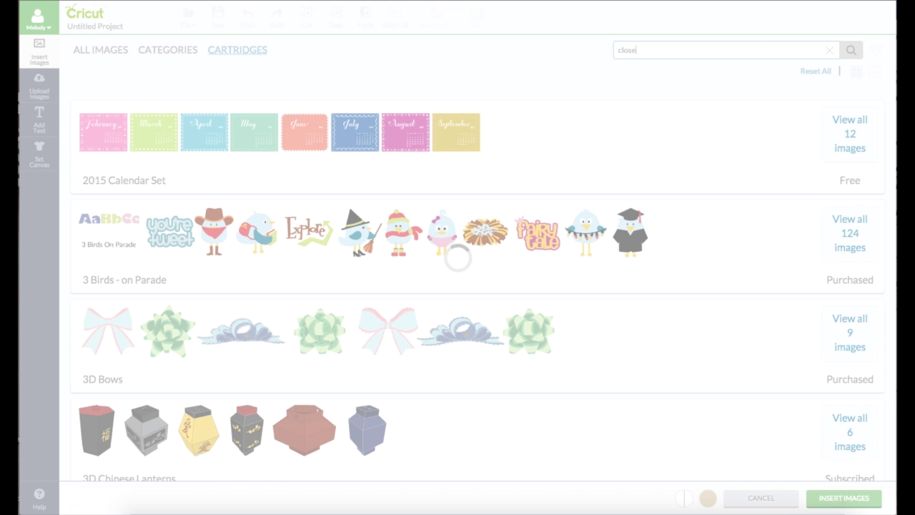
pyautogui.scroll(-1, 612, 128)
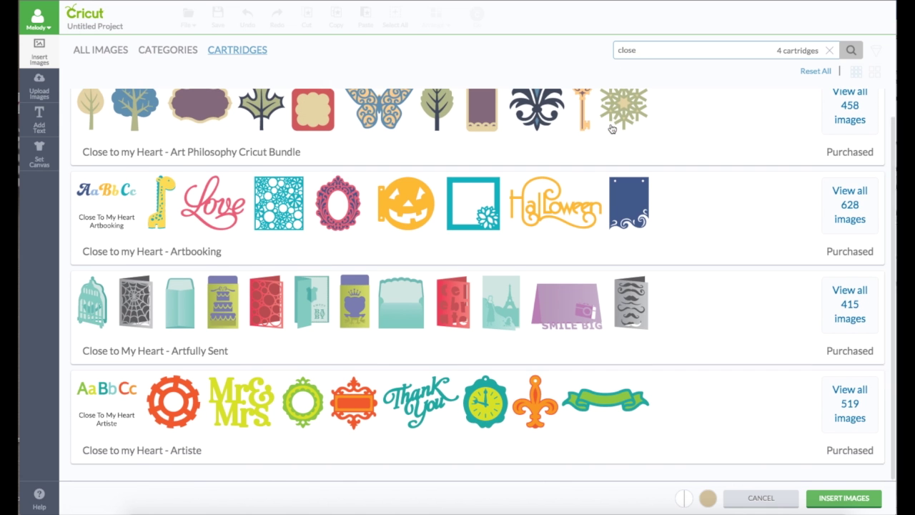
pyautogui.scroll(1, 612, 128)
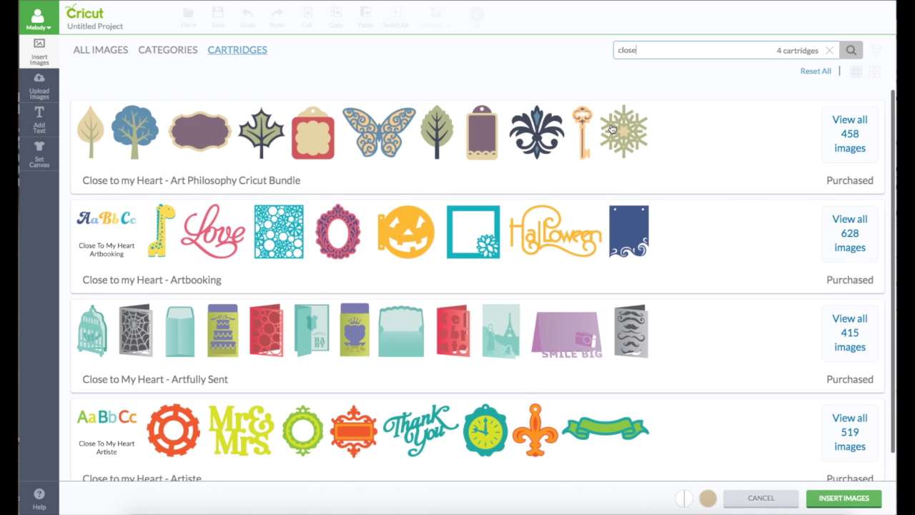
# In the Art Philosophy Cricut Bundle, choose the purple circle-cutout card and blue wavy-edged card
pyautogui.click(428, 131)
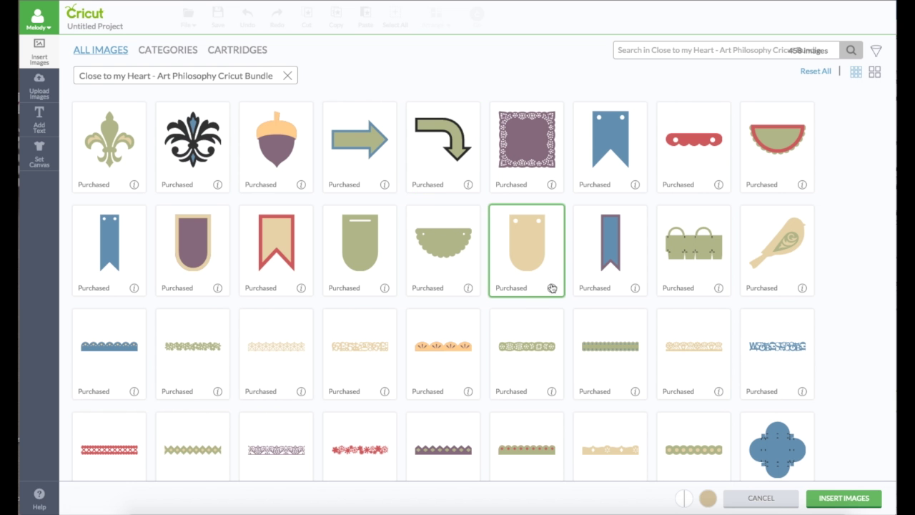
pyautogui.scroll(-5, 522, 329)
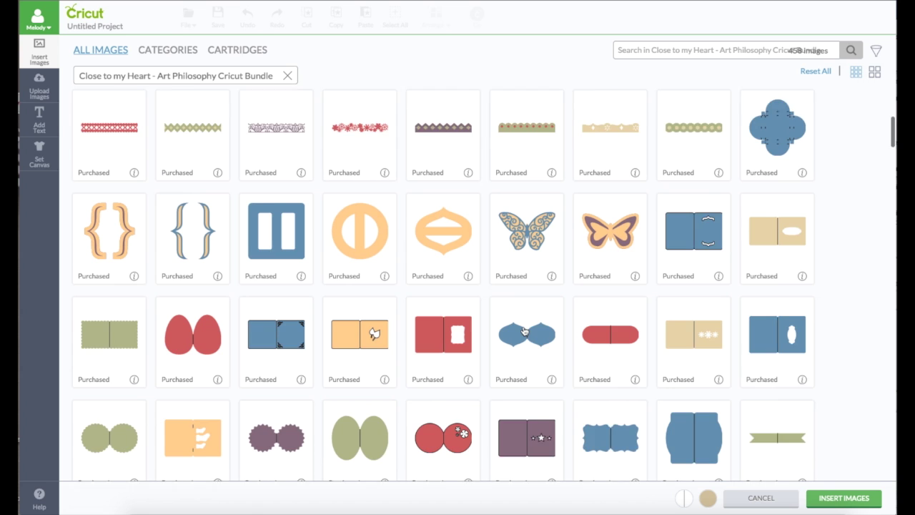
pyautogui.scroll(-4, 522, 330)
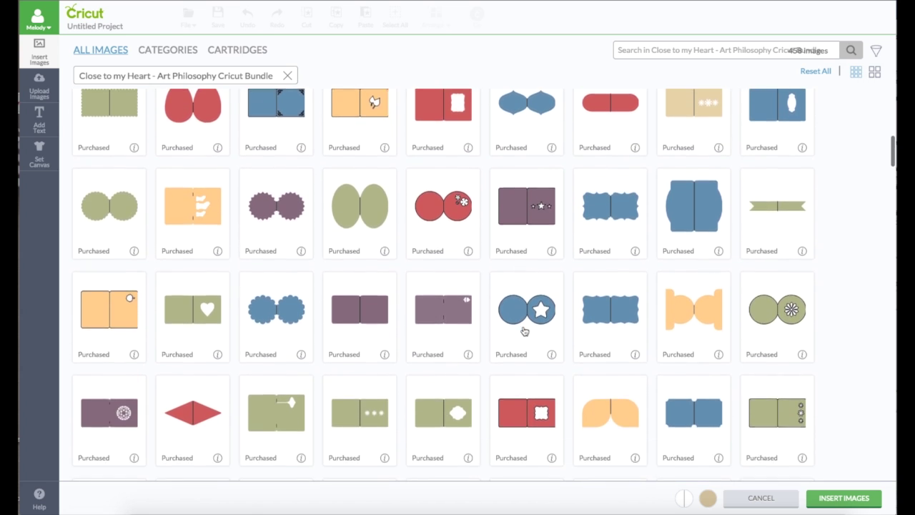
pyautogui.scroll(-4, 524, 331)
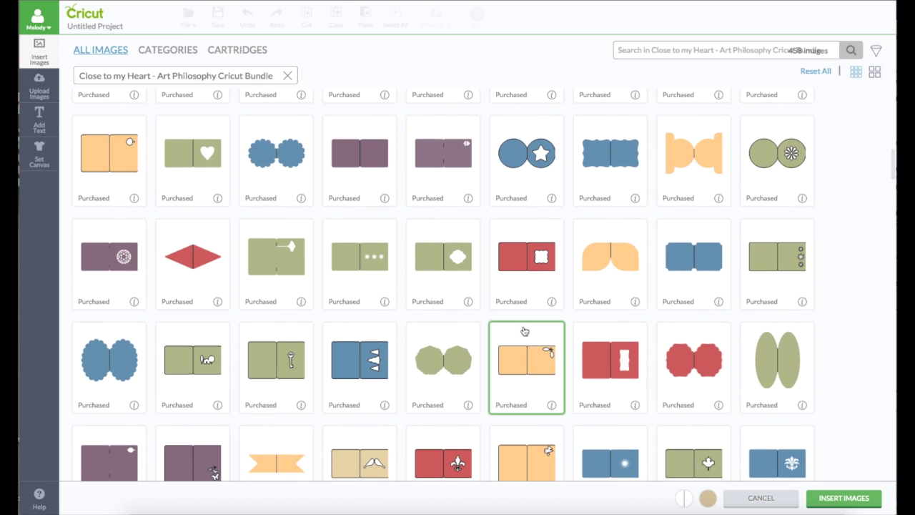
pyautogui.scroll(1, 524, 331)
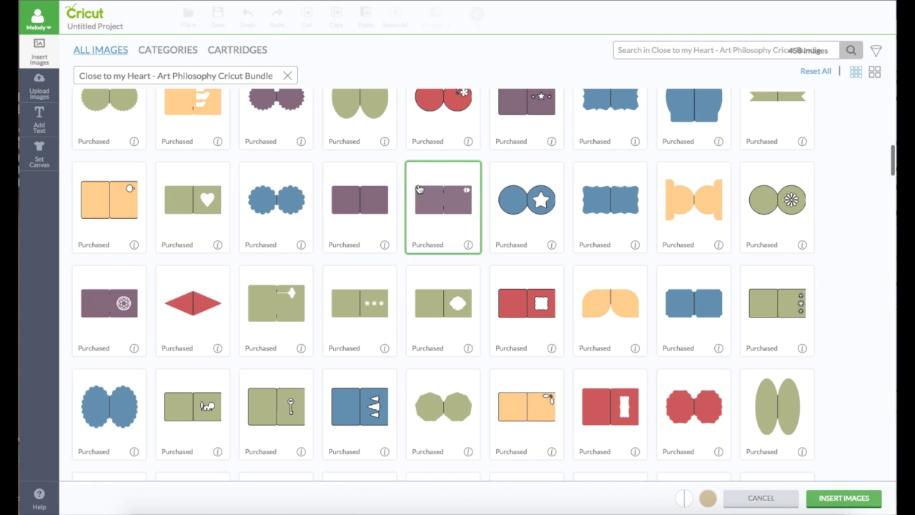
pyautogui.click(441, 207)
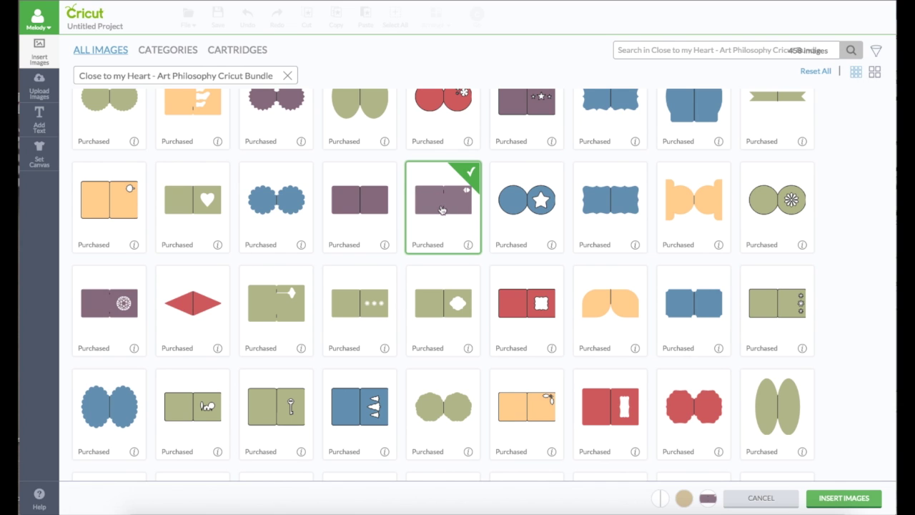
pyautogui.click(611, 209)
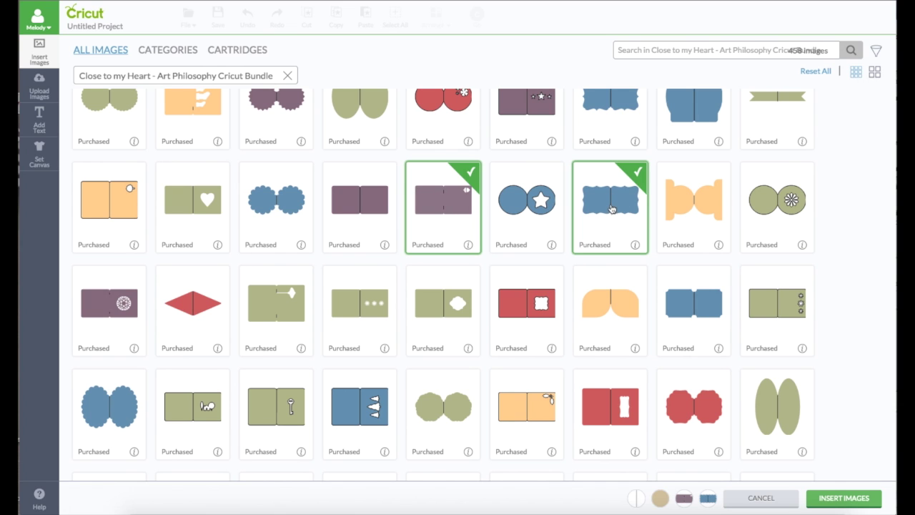
# Choose the blue quatrefoil box and insert all five chosen images onto the canvas
pyautogui.scroll(-1, 633, 270)
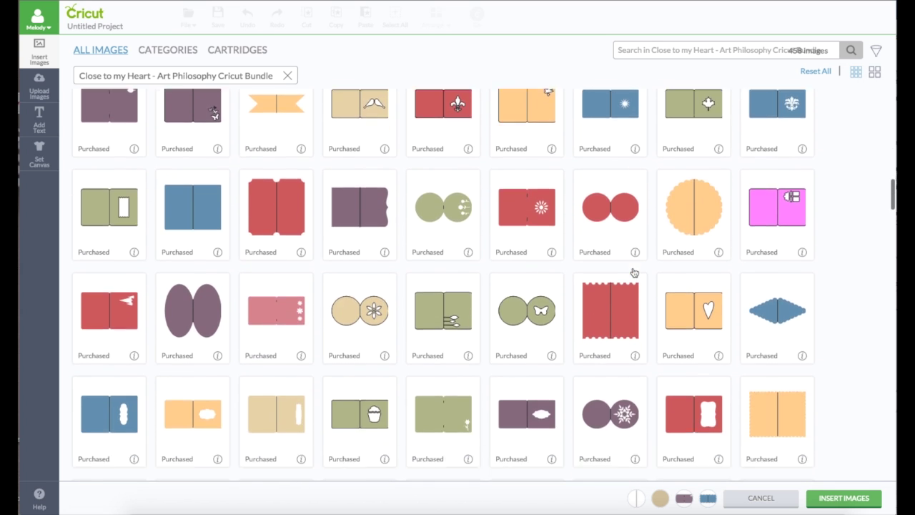
pyautogui.scroll(-5, 633, 272)
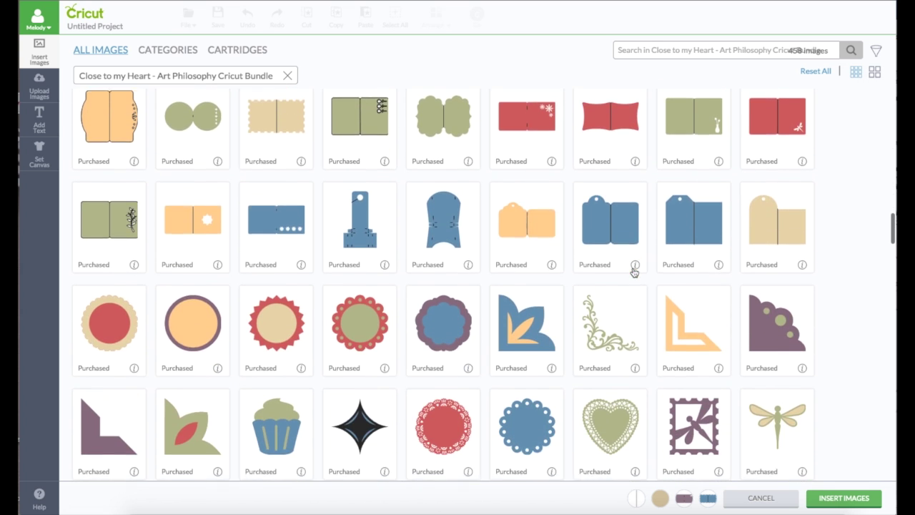
pyautogui.scroll(-8, 634, 270)
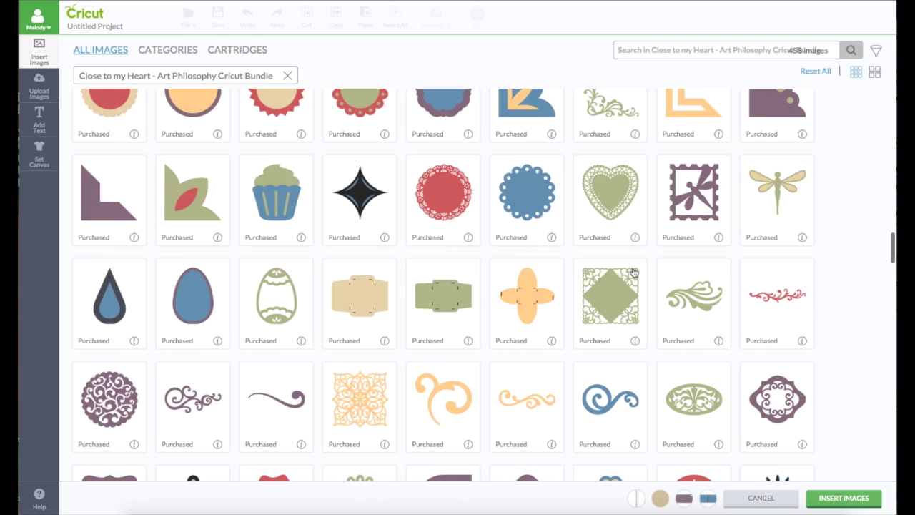
pyautogui.scroll(-15, 634, 272)
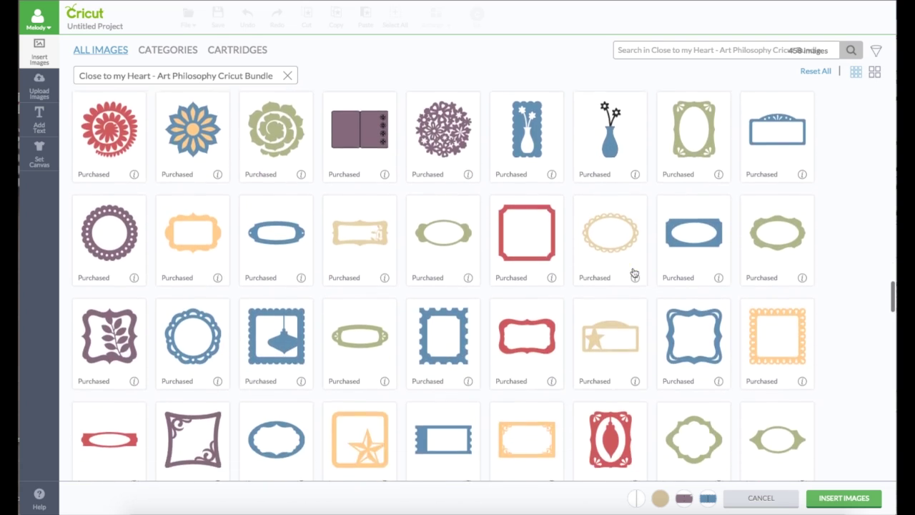
pyautogui.scroll(-10, 633, 272)
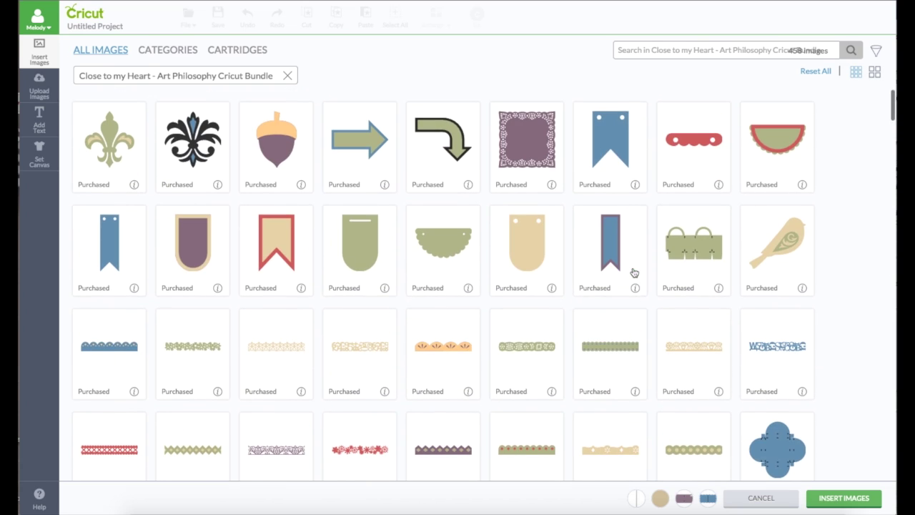
pyautogui.scroll(-4, 633, 272)
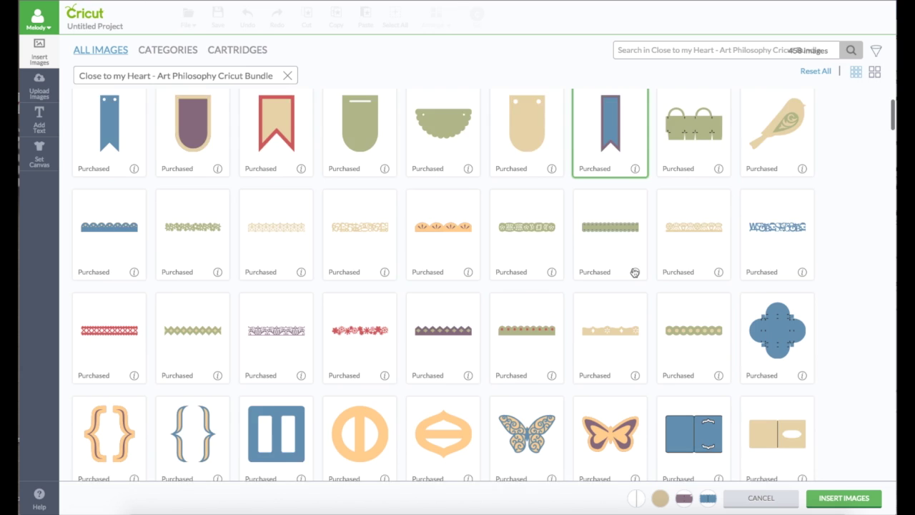
pyautogui.click(789, 251)
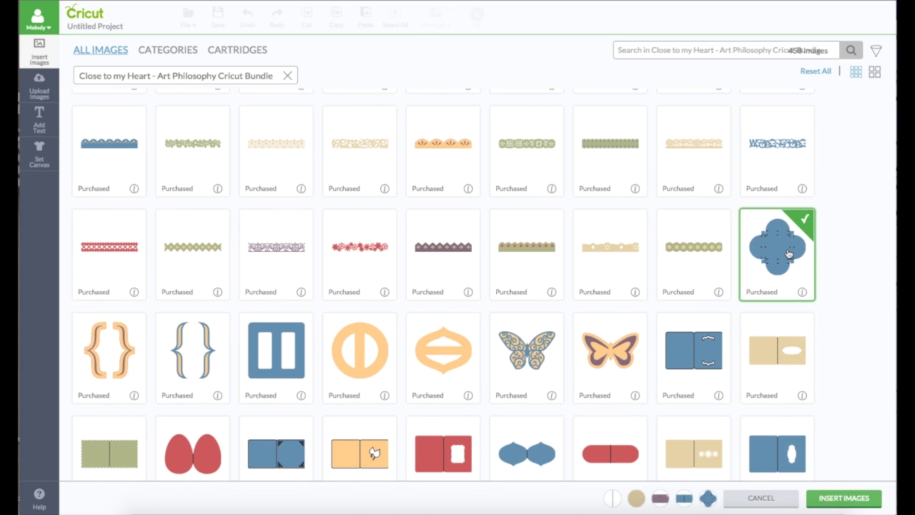
pyautogui.click(831, 500)
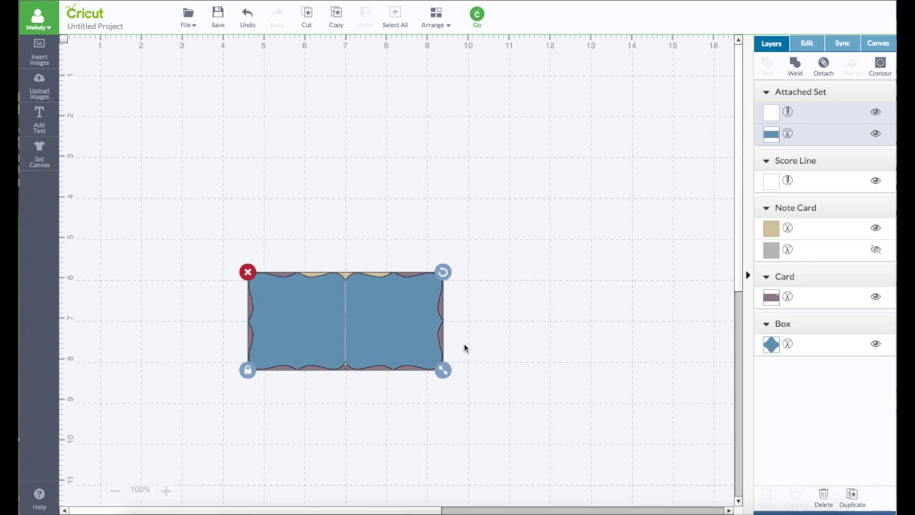
# Resize the blue attached set and move it to the canvas's top right
pyautogui.moveTo(367, 355); pyautogui.dragTo(320, 159)
pyautogui.click(442, 135)
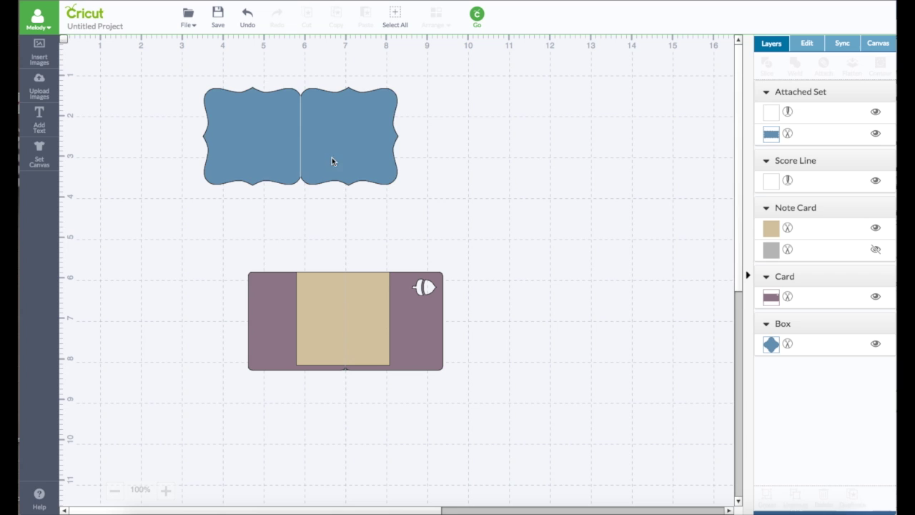
pyautogui.moveTo(332, 161); pyautogui.dragTo(363, 156)
pyautogui.moveTo(409, 184); pyautogui.dragTo(319, 134)
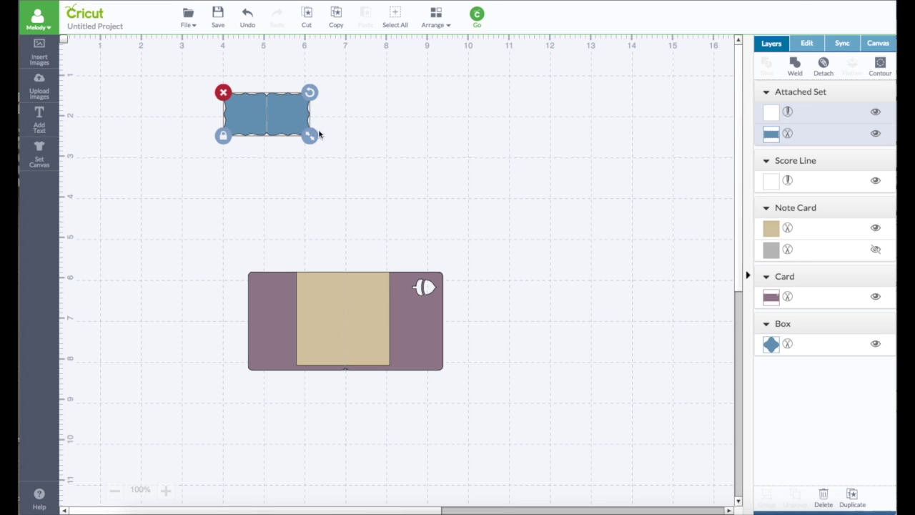
pyautogui.moveTo(286, 97); pyautogui.dragTo(694, 67)
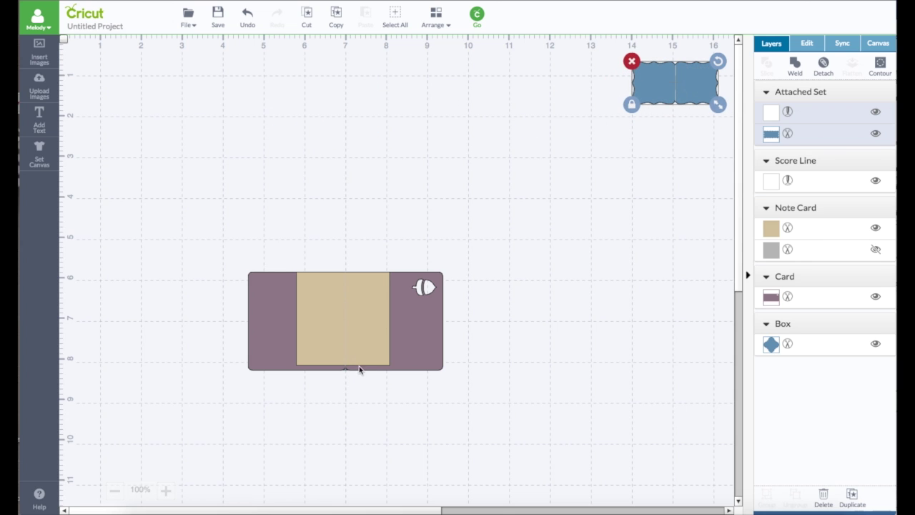
# Pull the note card square, score line and box off the purple card, then reposition the card
pyautogui.moveTo(348, 347); pyautogui.dragTo(657, 231)
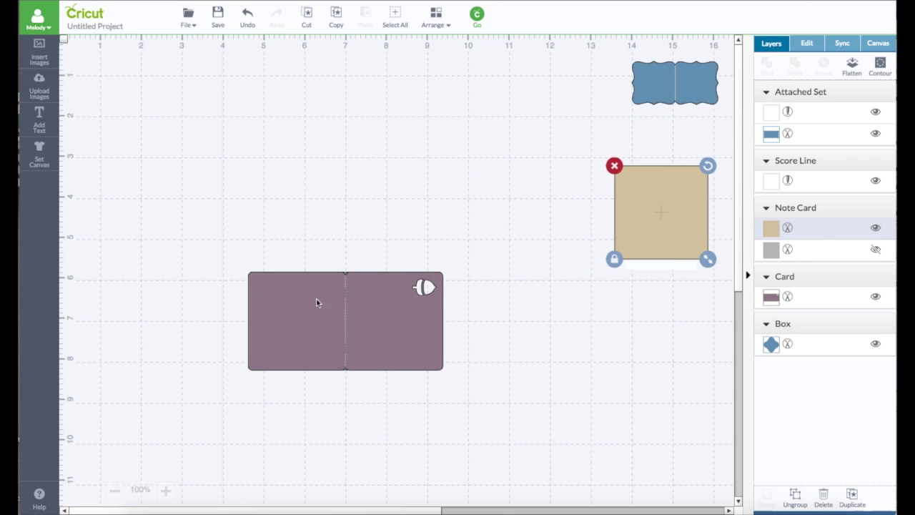
pyautogui.moveTo(347, 325); pyautogui.dragTo(544, 293)
pyautogui.moveTo(388, 316); pyautogui.dragTo(371, 137)
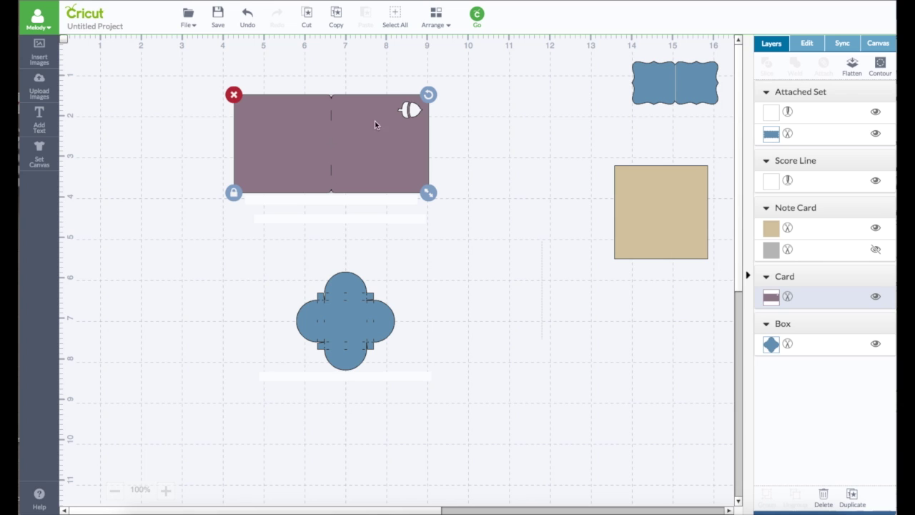
pyautogui.moveTo(351, 337); pyautogui.dragTo(661, 154)
pyautogui.moveTo(371, 140); pyautogui.dragTo(354, 178)
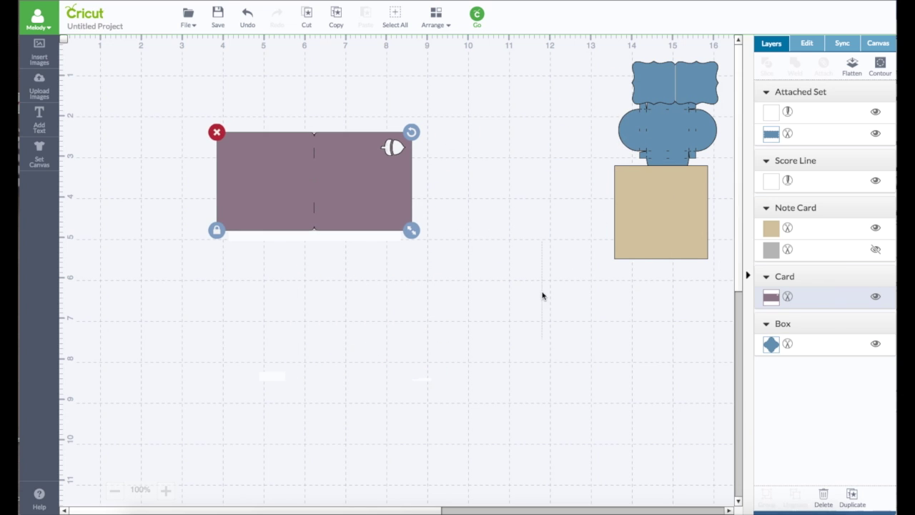
# Duplicate the score line three times and place one copy on the purple card's centre fold
pyautogui.click(543, 296)
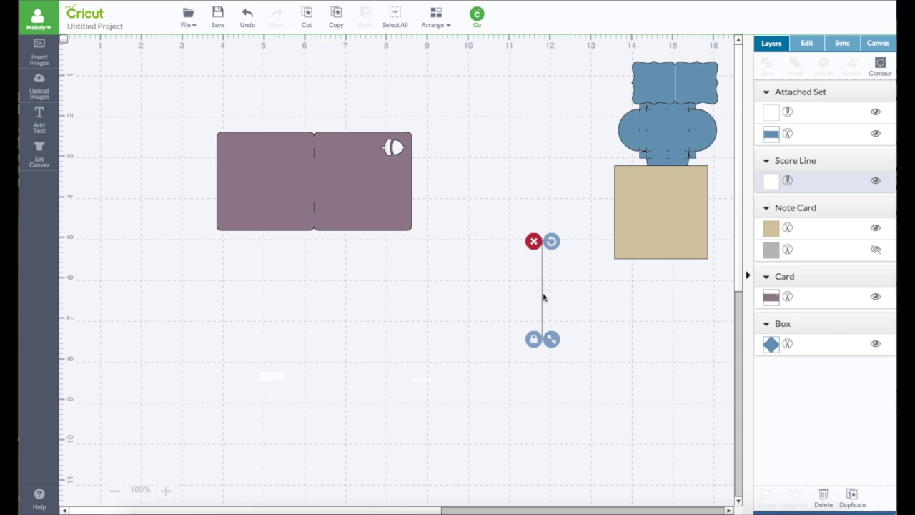
pyautogui.click(852, 498)
pyautogui.click(853, 499)
pyautogui.click(853, 499)
pyautogui.click(853, 499)
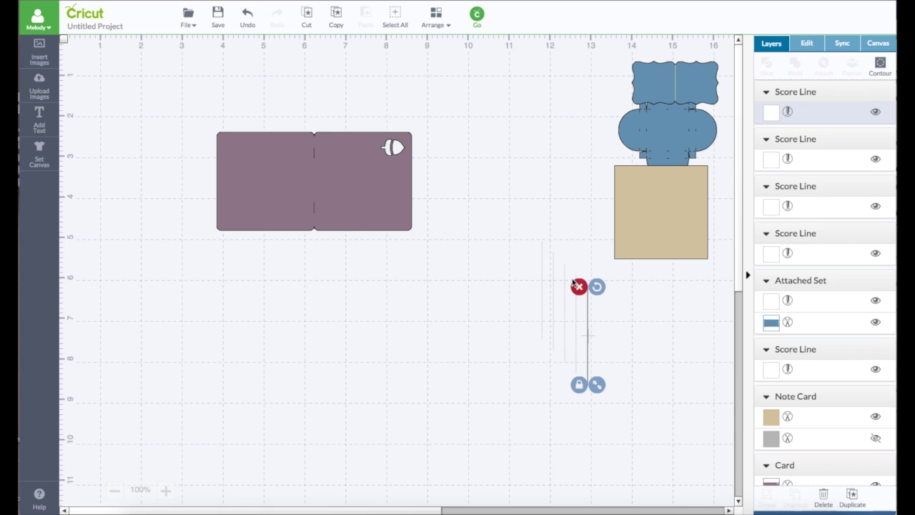
pyautogui.moveTo(565, 300); pyautogui.dragTo(314, 170)
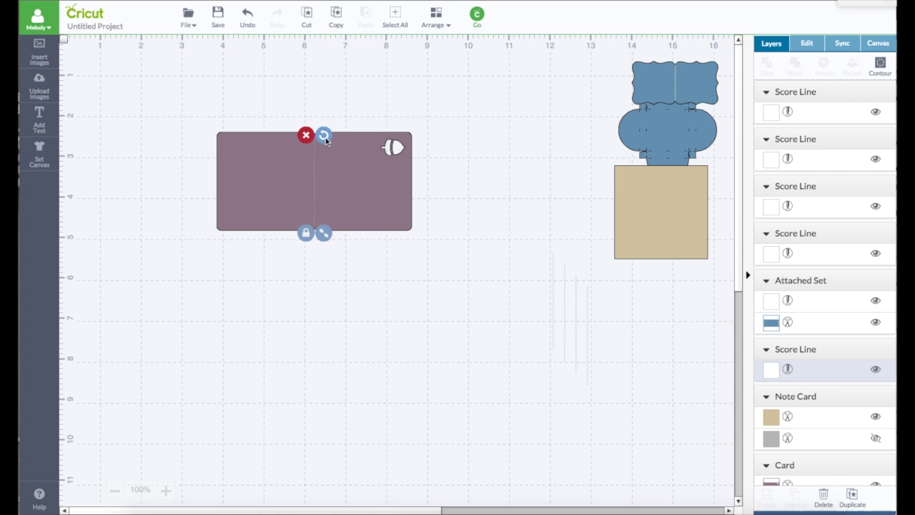
# Box-select the purple card and enlarge it, shifting it slightly left
pyautogui.click(210, 104)
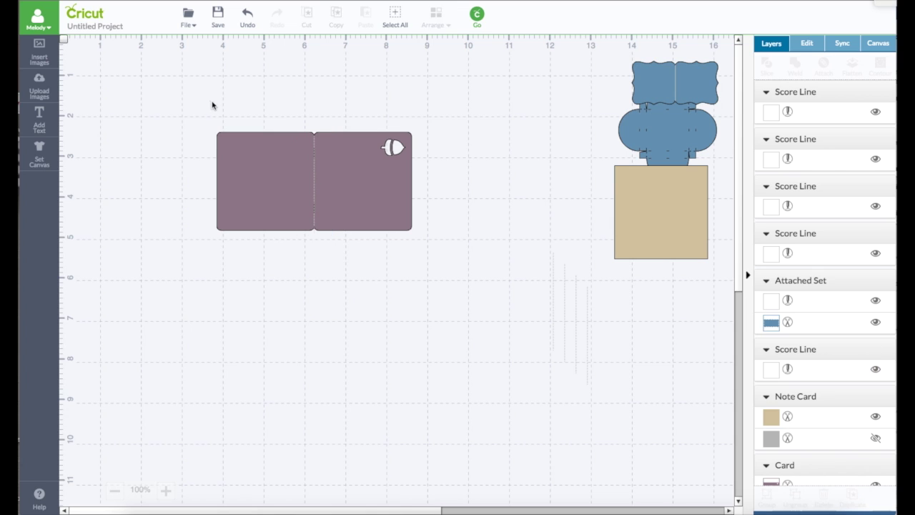
pyautogui.moveTo(184, 108); pyautogui.dragTo(469, 281)
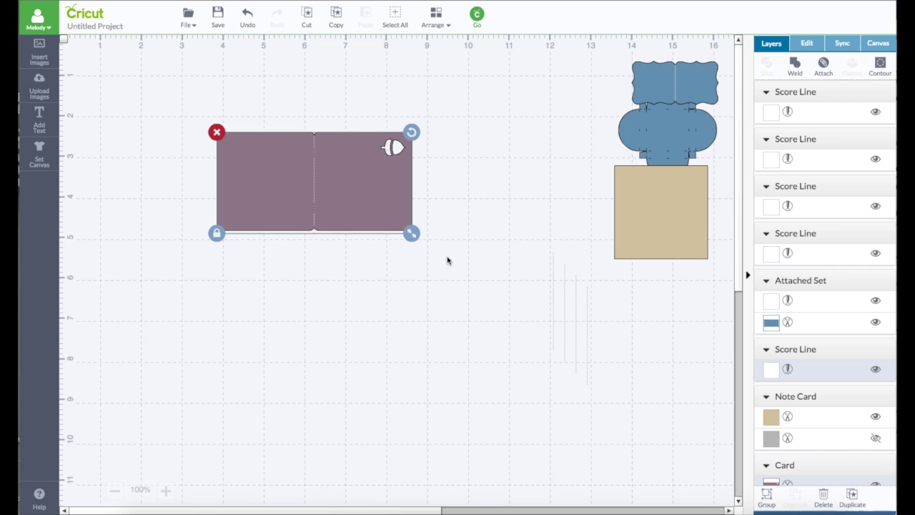
pyautogui.moveTo(411, 232); pyautogui.dragTo(570, 487)
pyautogui.moveTo(442, 209); pyautogui.dragTo(381, 227)
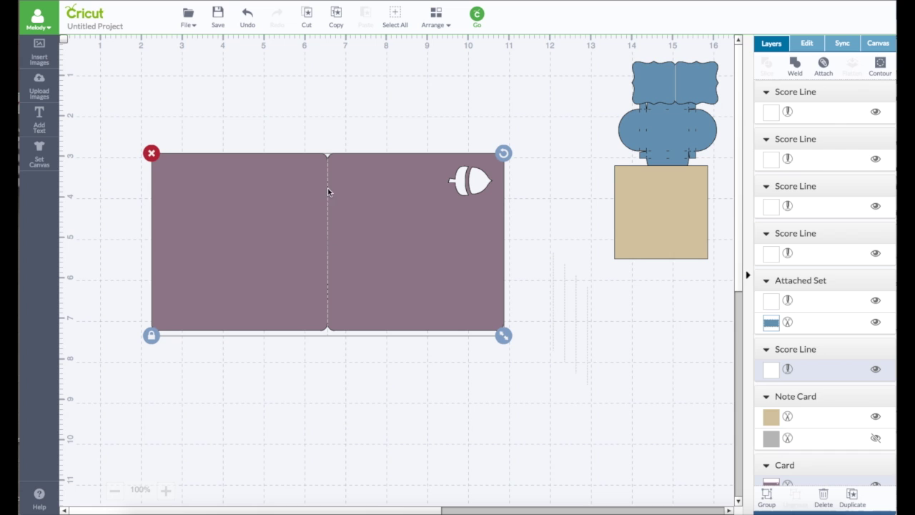
# Align the score line on the centre fold and stretch it unproportionally to the card's full height
pyautogui.click(362, 118)
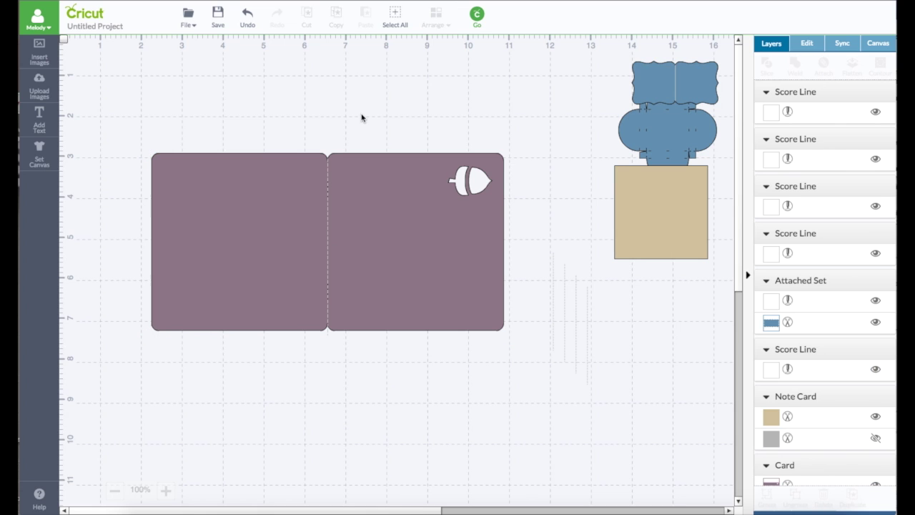
pyautogui.click(372, 112)
pyautogui.click(329, 193)
pyautogui.click(327, 194)
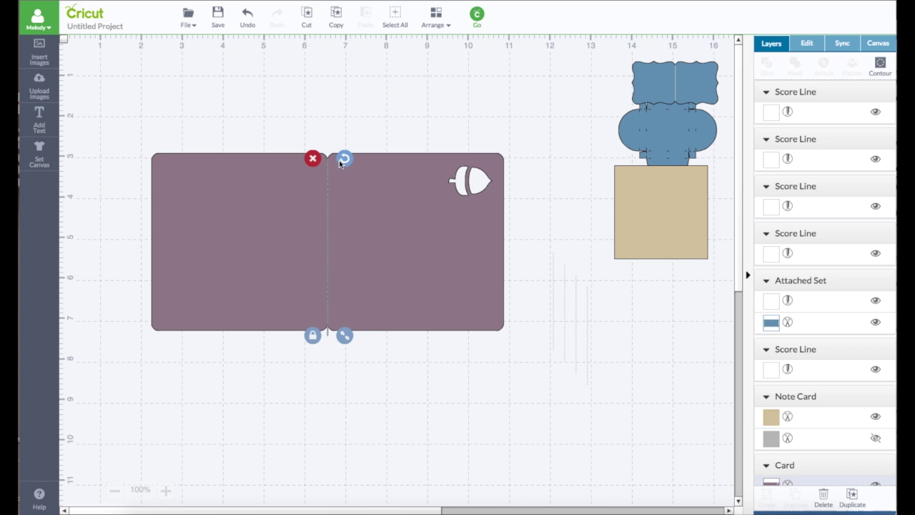
pyautogui.click(339, 181)
pyautogui.moveTo(330, 224); pyautogui.dragTo(329, 228)
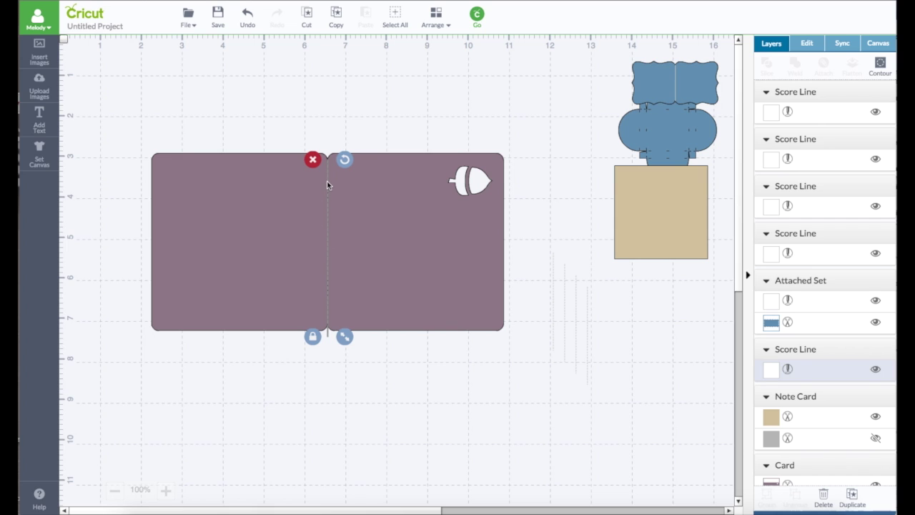
pyautogui.click(313, 336)
pyautogui.moveTo(344, 340); pyautogui.dragTo(344, 326)
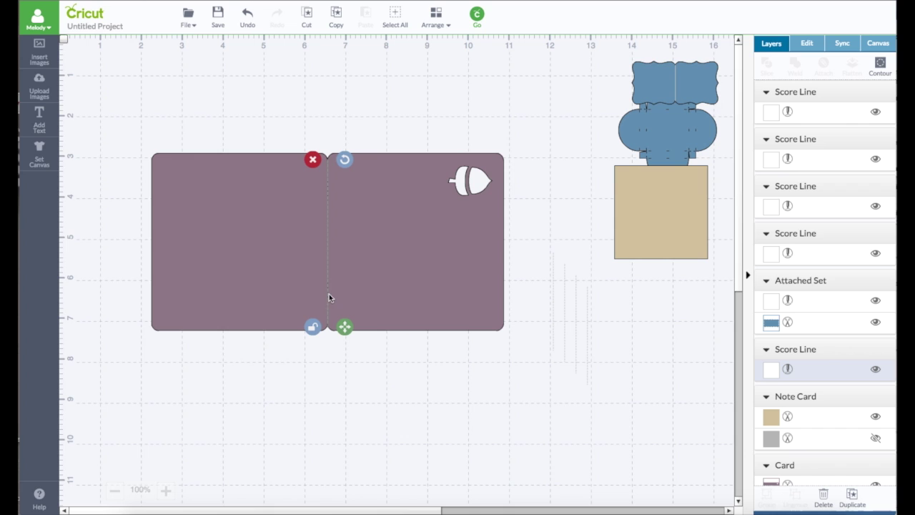
pyautogui.click(313, 328)
# Duplicate the tan note card square twice, center a copy on the purple card, and weld them
pyautogui.moveTo(663, 224); pyautogui.dragTo(658, 223)
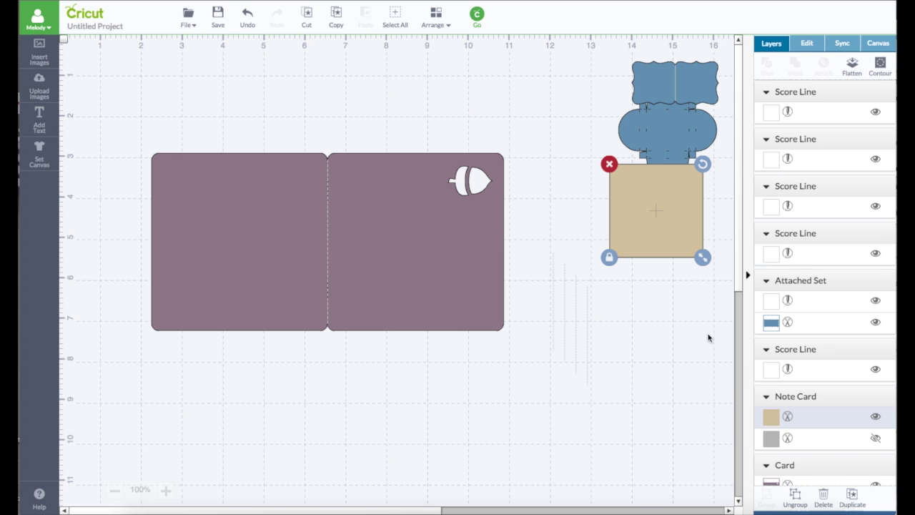
pyautogui.click(852, 499)
pyautogui.click(852, 499)
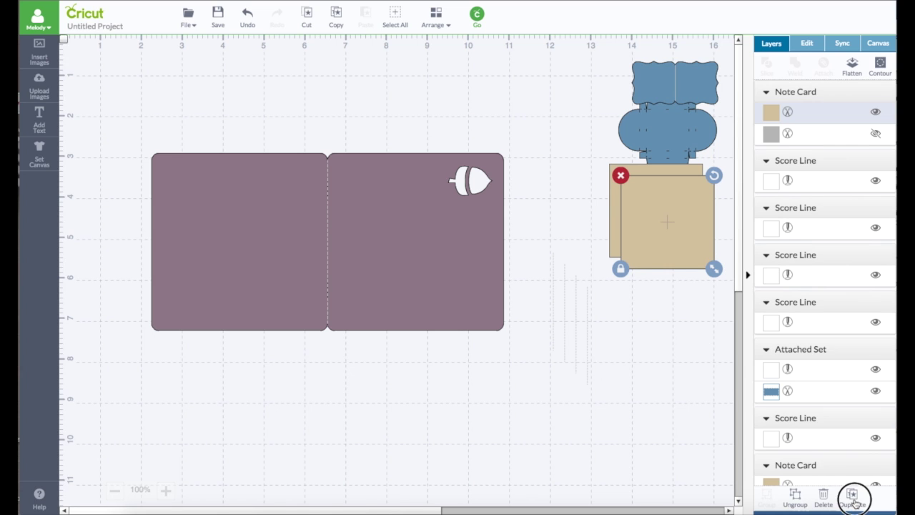
pyautogui.moveTo(651, 213); pyautogui.dragTo(307, 213)
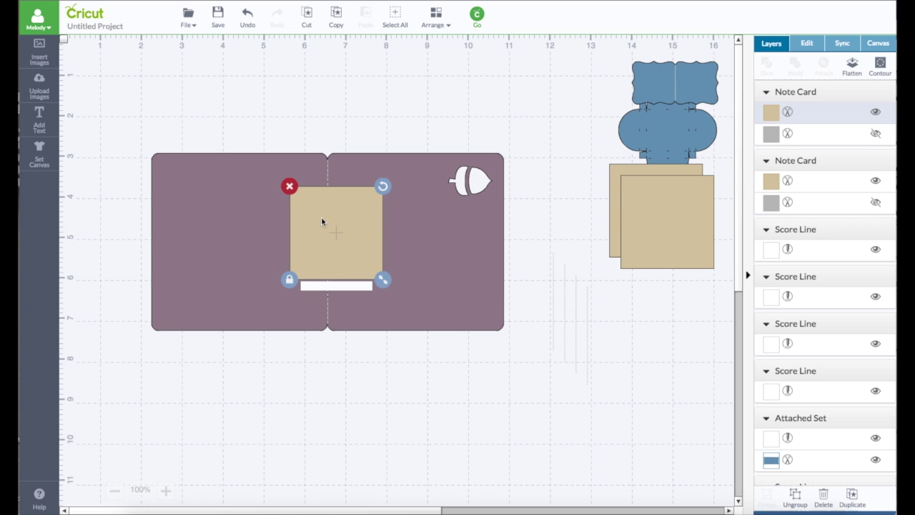
pyautogui.click(227, 177)
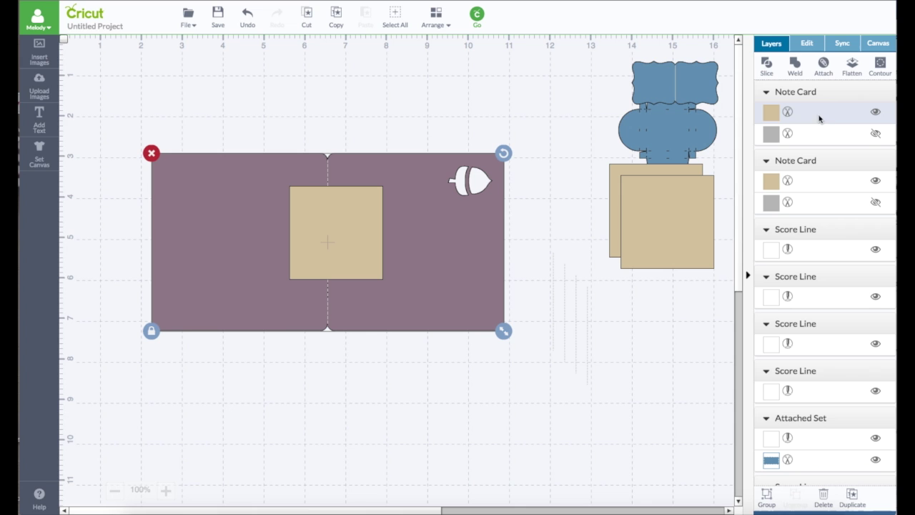
pyautogui.scroll(-5, 812, 275)
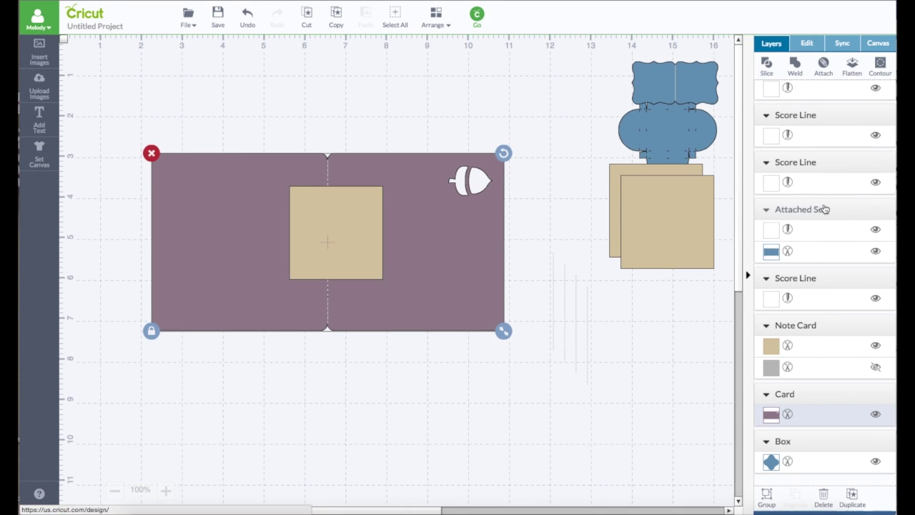
pyautogui.scroll(5, 820, 211)
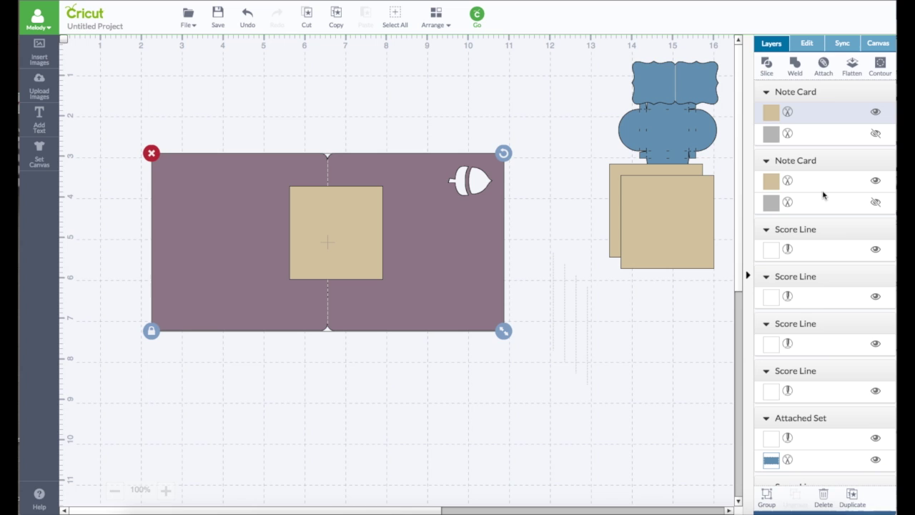
pyautogui.click(797, 70)
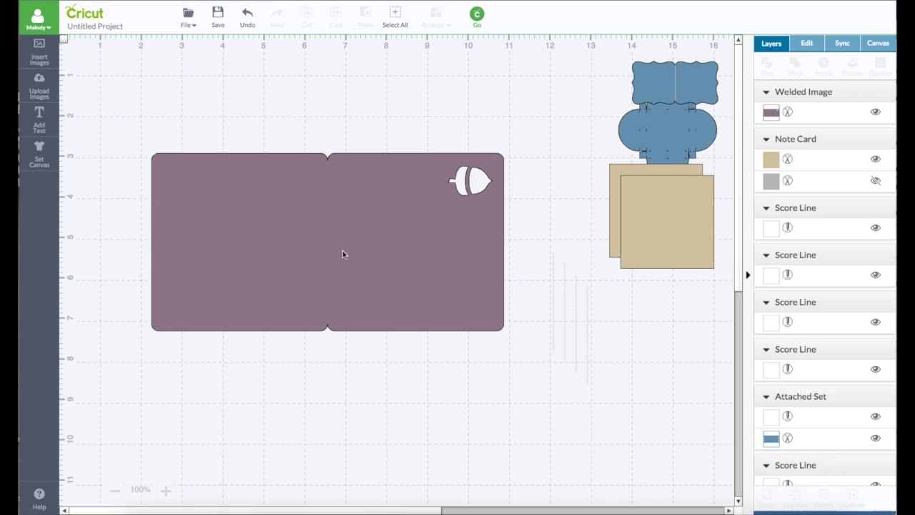
# Send the welded card to the back and attach the score line to it
pyautogui.click(370, 214)
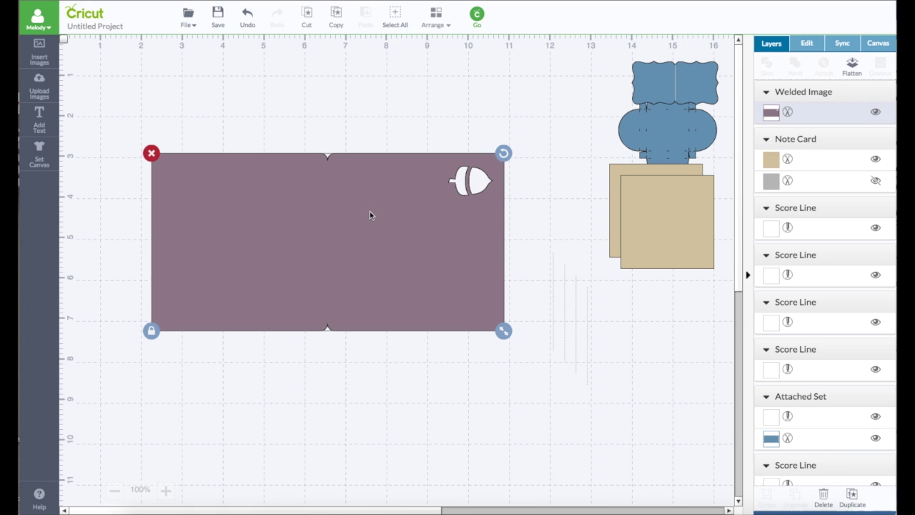
pyautogui.click(434, 20)
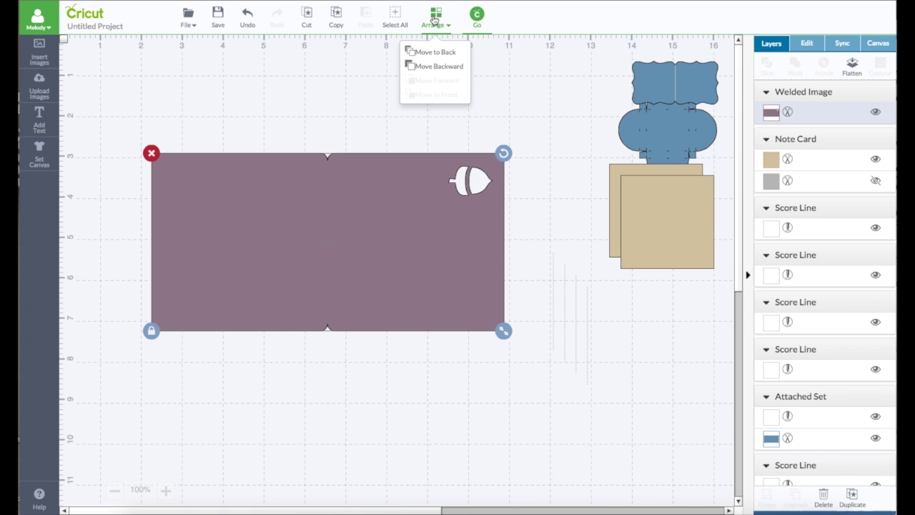
pyautogui.click(438, 55)
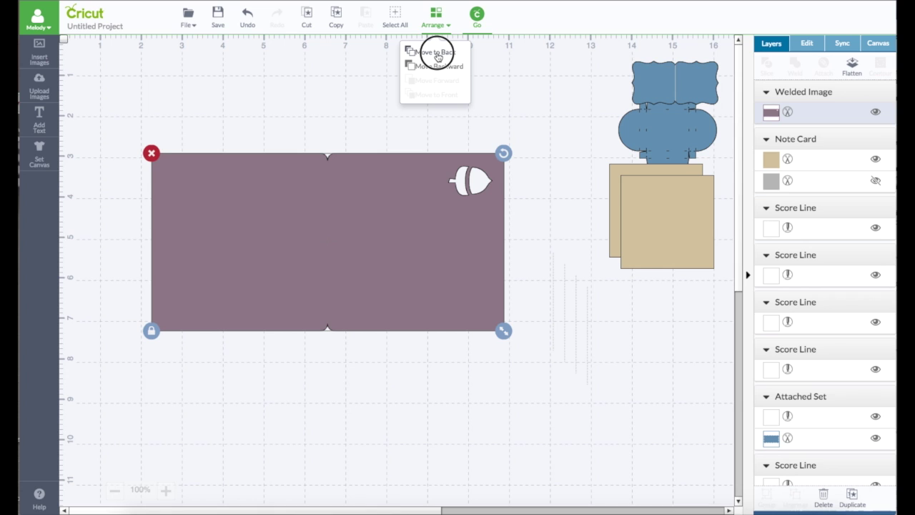
pyautogui.click(387, 97)
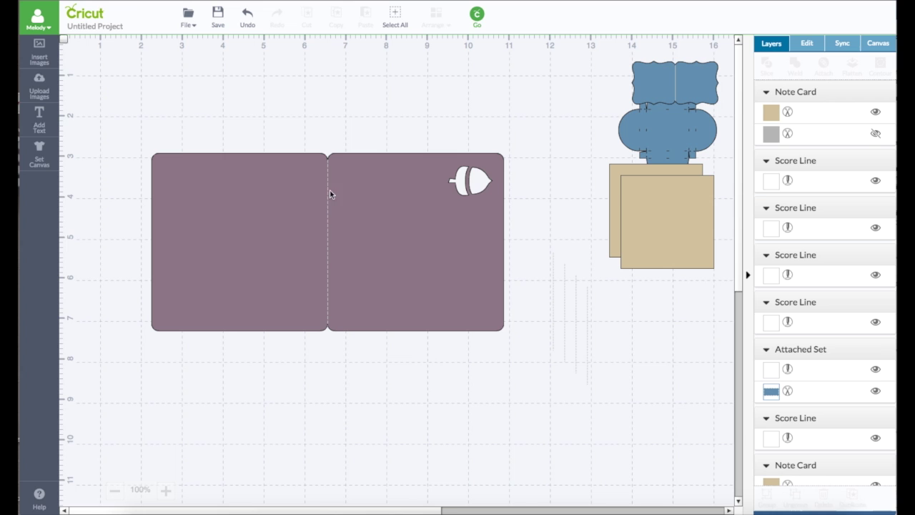
pyautogui.moveTo(123, 118); pyautogui.dragTo(537, 370)
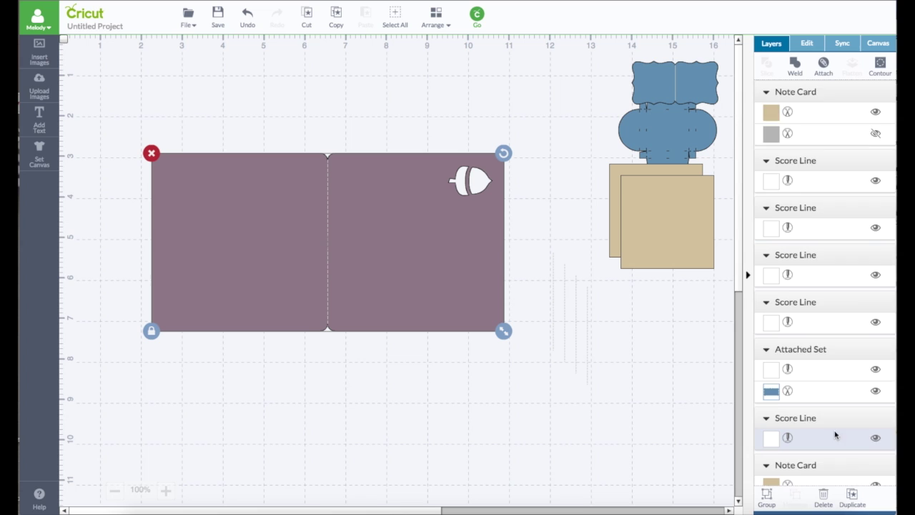
pyautogui.scroll(-3, 844, 415)
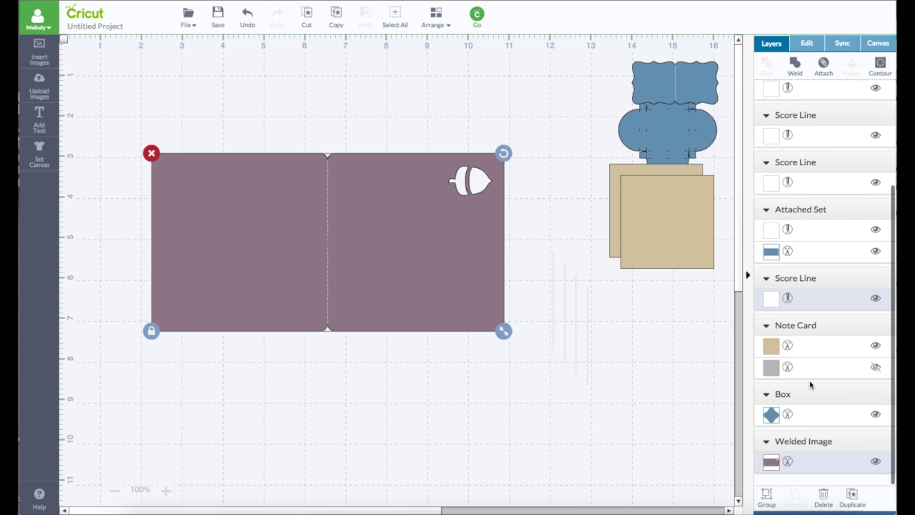
pyautogui.click(825, 65)
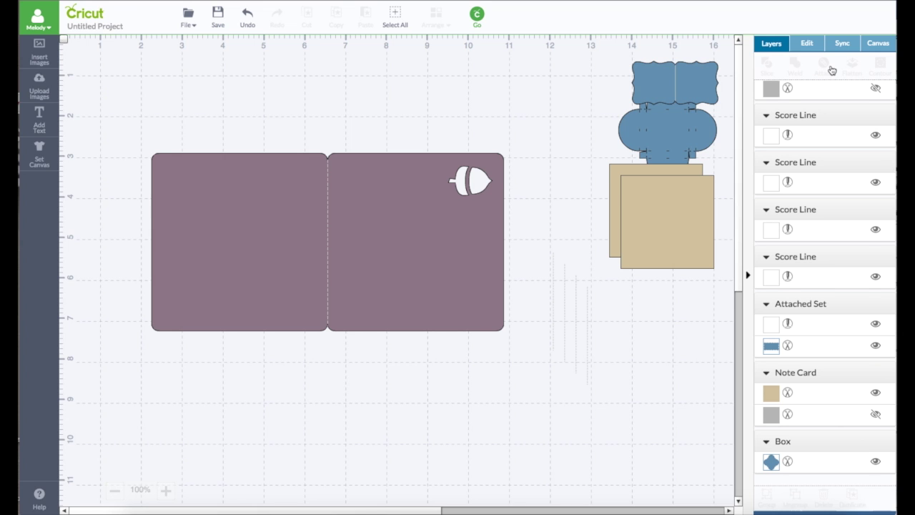
# Shrink the purple card, park it top right, and move the blue box into the work area
pyautogui.moveTo(390, 185); pyautogui.dragTo(388, 147)
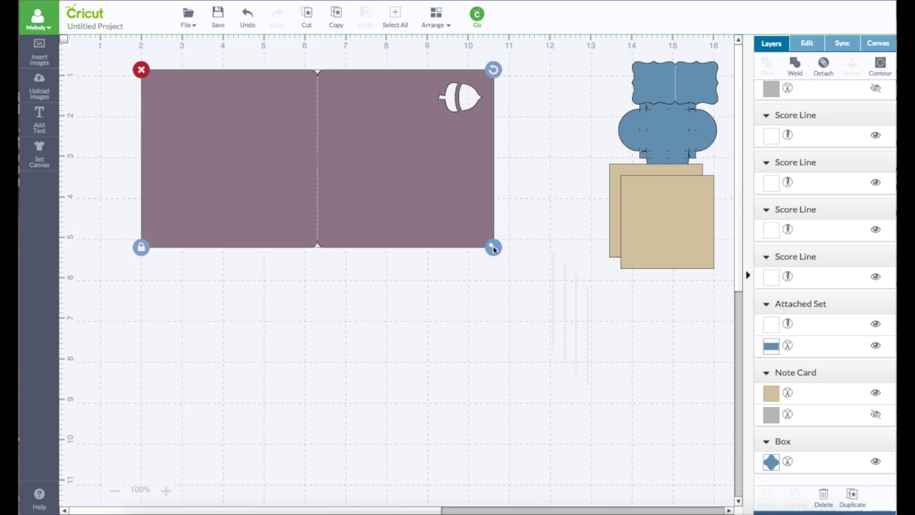
pyautogui.moveTo(493, 247); pyautogui.dragTo(243, 132)
pyautogui.moveTo(209, 100); pyautogui.dragTo(688, 86)
pyautogui.moveTo(667, 143); pyautogui.dragTo(244, 186)
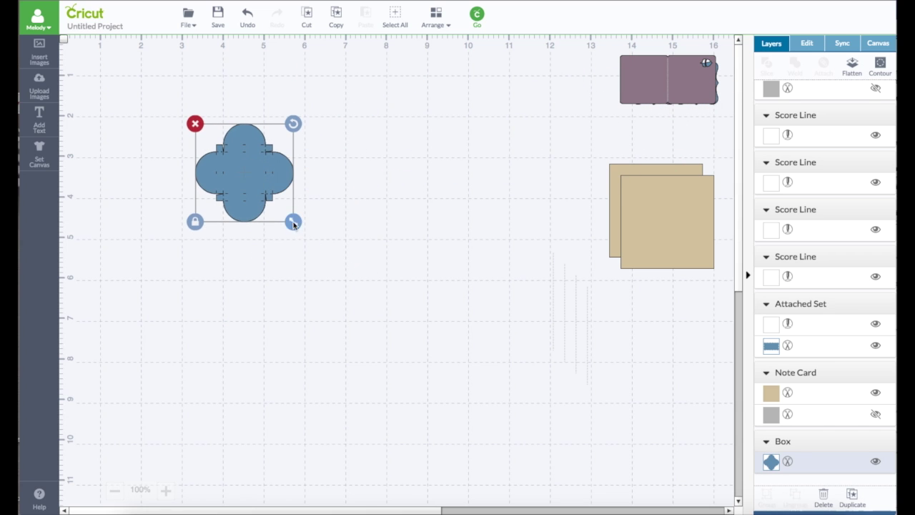
# Enlarge the blue quatrefoil box to about 8 in wide and lay a score line on its right fold
pyautogui.moveTo(293, 221); pyautogui.dragTo(525, 457)
pyautogui.moveTo(366, 319); pyautogui.dragTo(353, 272)
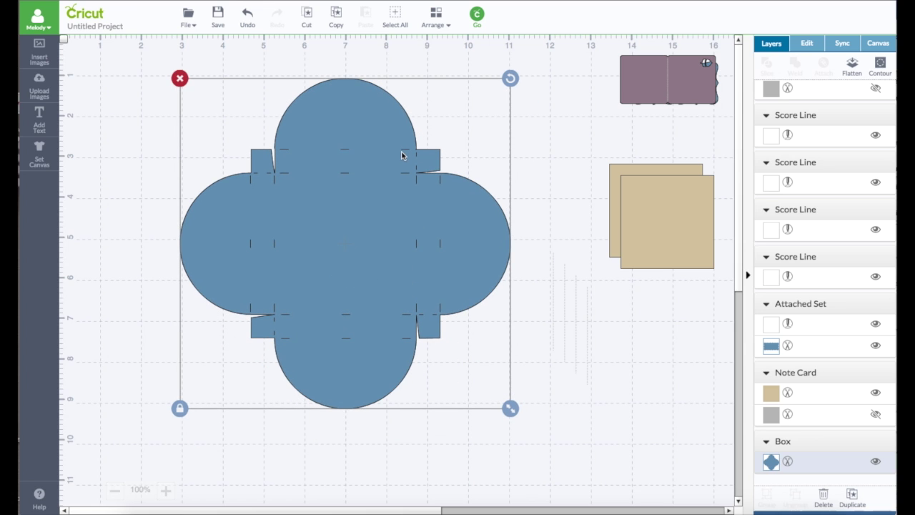
pyautogui.click(541, 148)
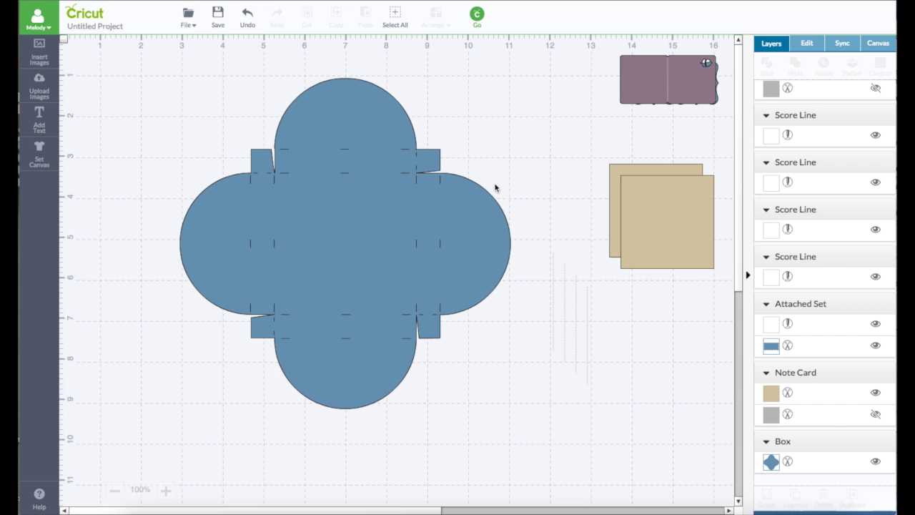
pyautogui.moveTo(554, 289); pyautogui.dragTo(419, 186)
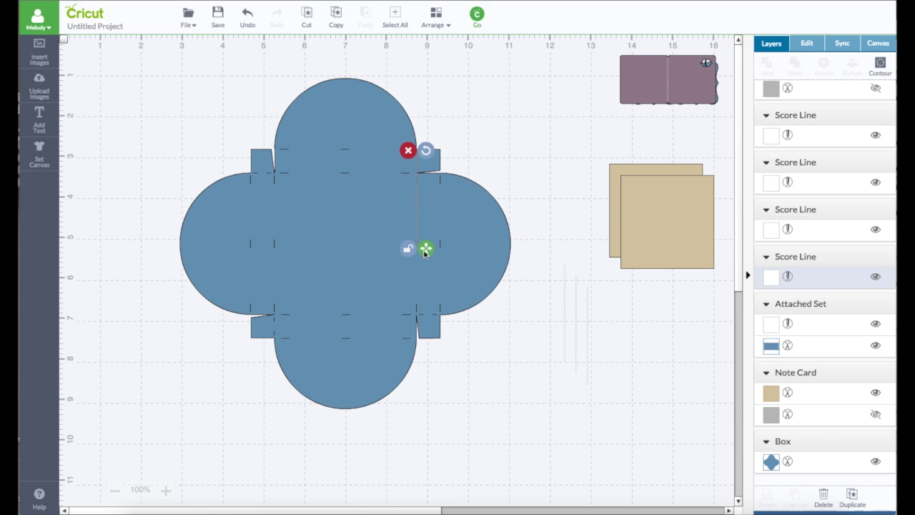
# Lengthen the score line to span the fold, copy it onto the centre square's left fold, and make a 3.99 in spare copy
pyautogui.moveTo(426, 248); pyautogui.dragTo(425, 315)
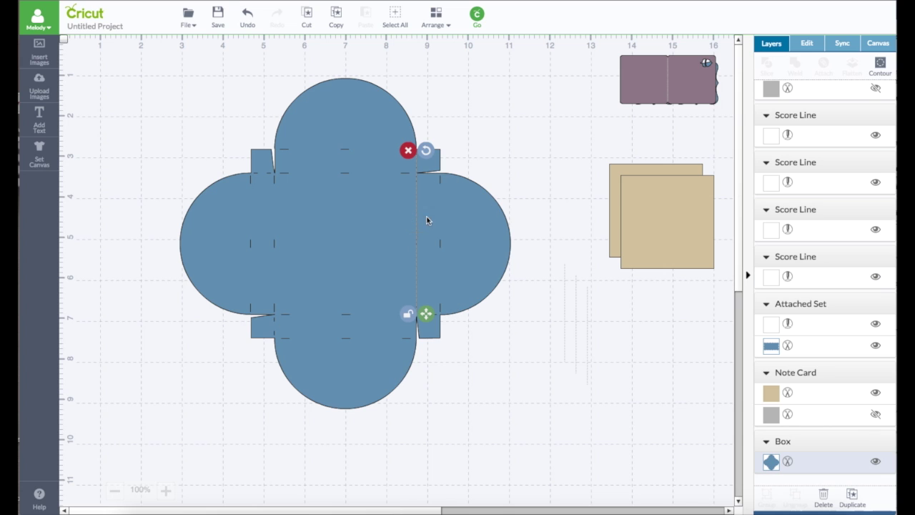
pyautogui.click(852, 496)
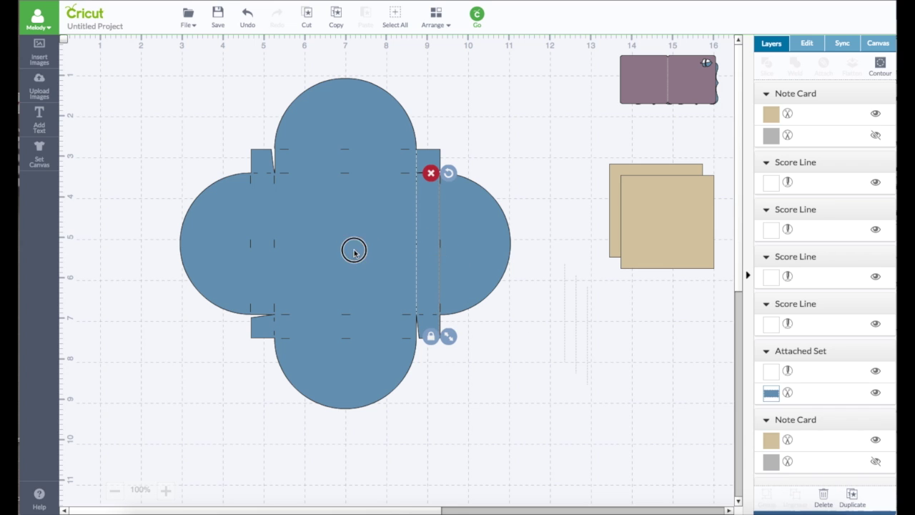
pyautogui.moveTo(438, 243); pyautogui.dragTo(273, 244)
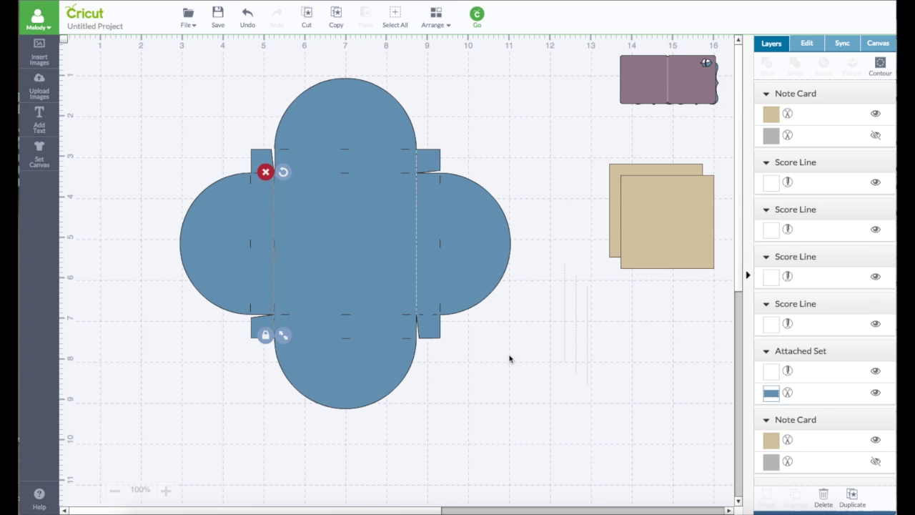
pyautogui.click(852, 497)
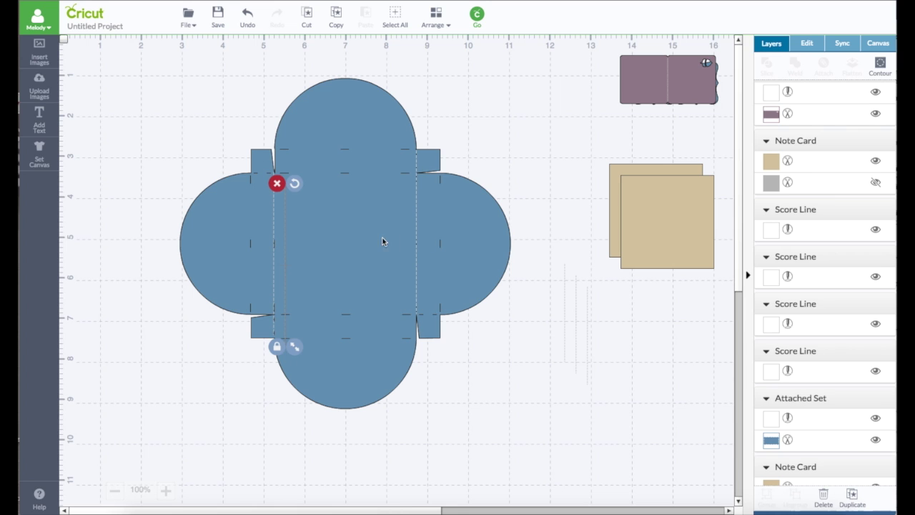
pyautogui.click(286, 222)
pyautogui.click(287, 224)
pyautogui.click(804, 47)
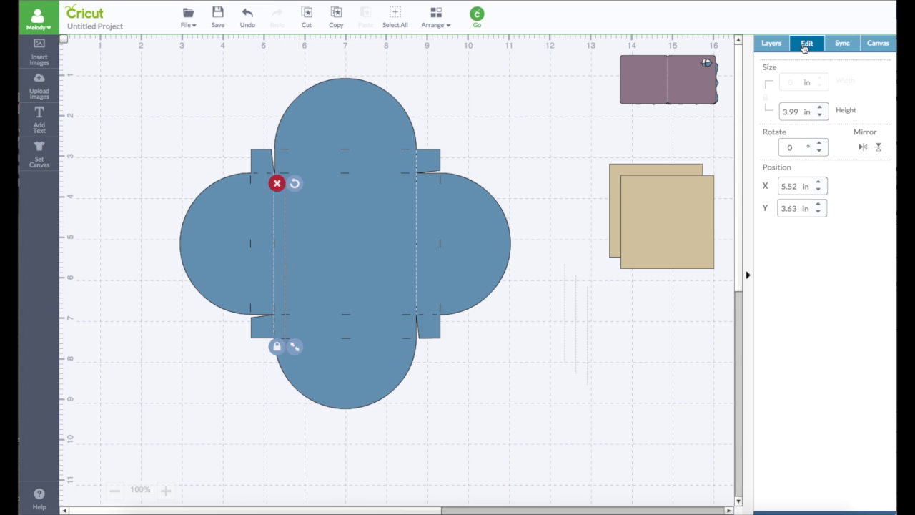
# Rotate a copied score line to 90° and lay it horizontally along the centre square's top fold
pyautogui.doubleClick(798, 147)
pyautogui.press('Return')
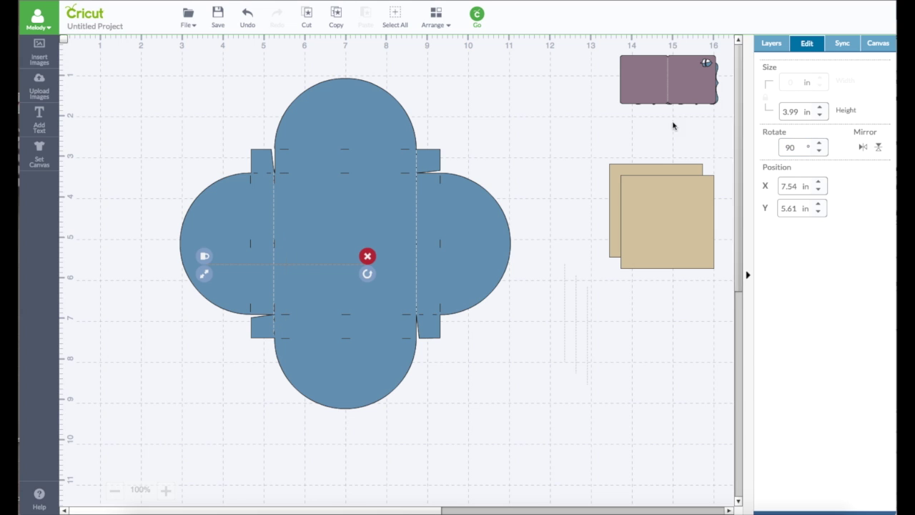
pyautogui.click(272, 264)
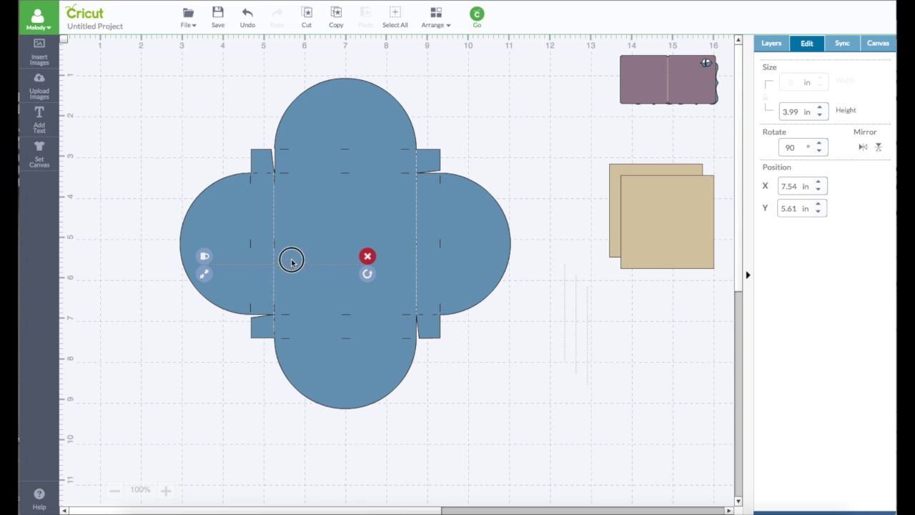
pyautogui.click(293, 266)
pyautogui.moveTo(293, 266); pyautogui.dragTo(344, 176)
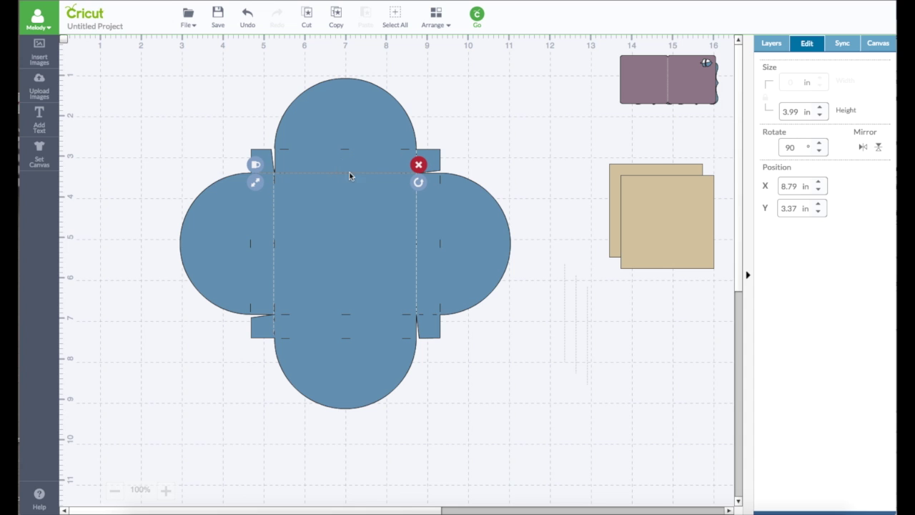
pyautogui.click(772, 49)
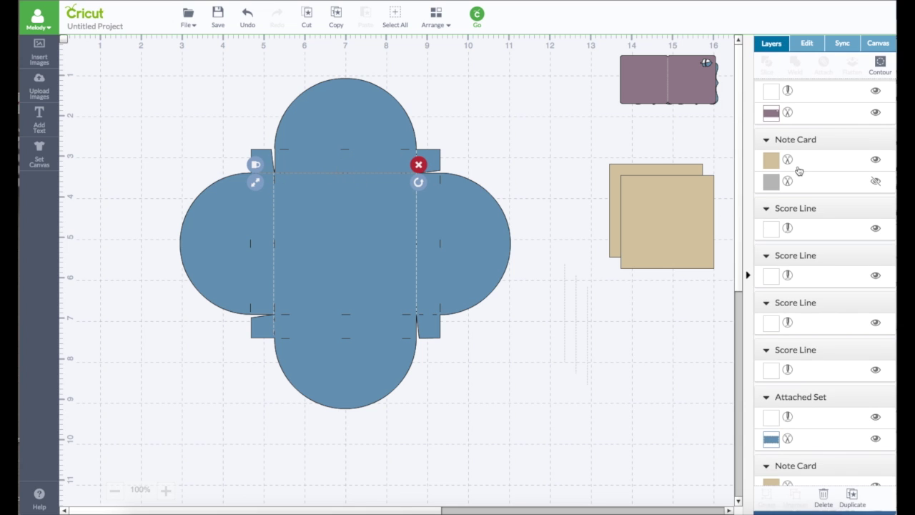
# Duplicate the horizontal score line and position the copy along the centre square's bottom fold
pyautogui.click(851, 496)
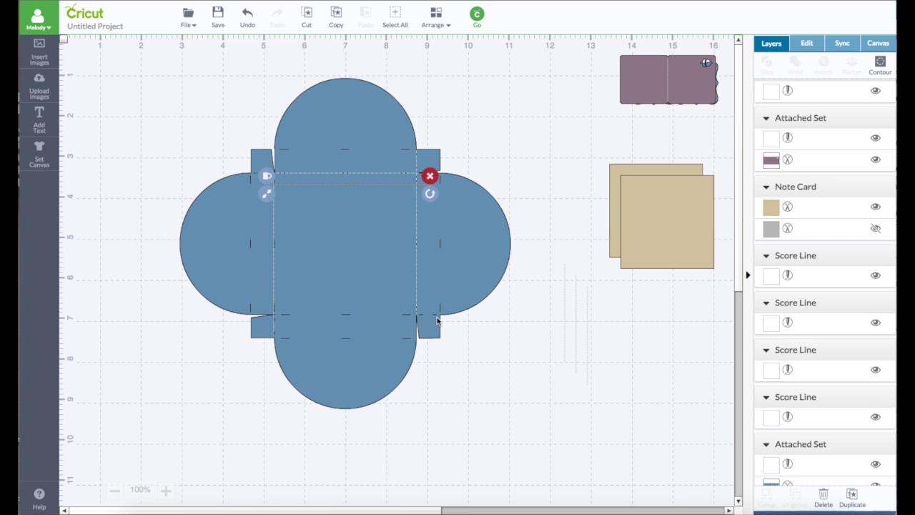
pyautogui.moveTo(347, 176)
pyautogui.mouseDown()
pyautogui.moveTo(351, 280)
pyautogui.moveTo(362, 307)
pyautogui.moveTo(343, 170)
pyautogui.moveTo(346, 177)
pyautogui.mouseUp()
pyautogui.moveTo(349, 177); pyautogui.dragTo(350, 319)
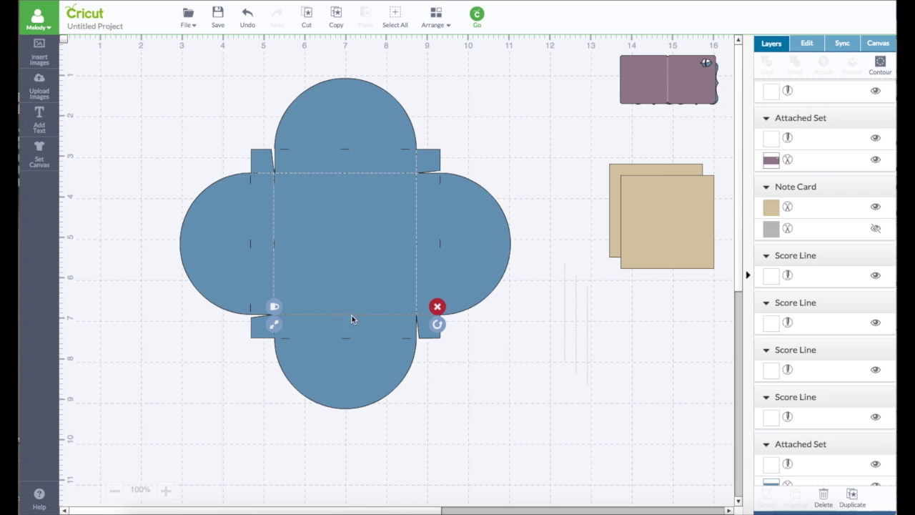
# Stretch a spare score line to 3.55 in on the right tab fold and copy it to the left tab fold
pyautogui.click(565, 288)
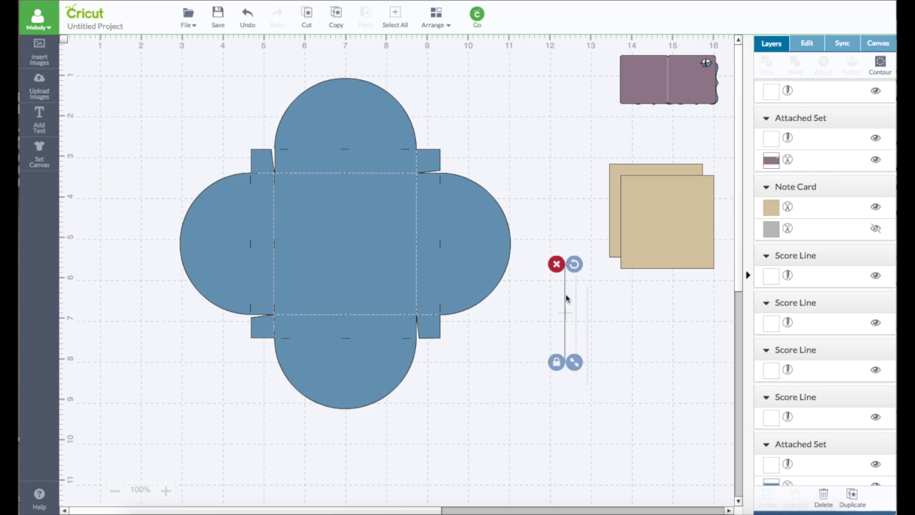
pyautogui.moveTo(563, 299); pyautogui.dragTo(439, 206)
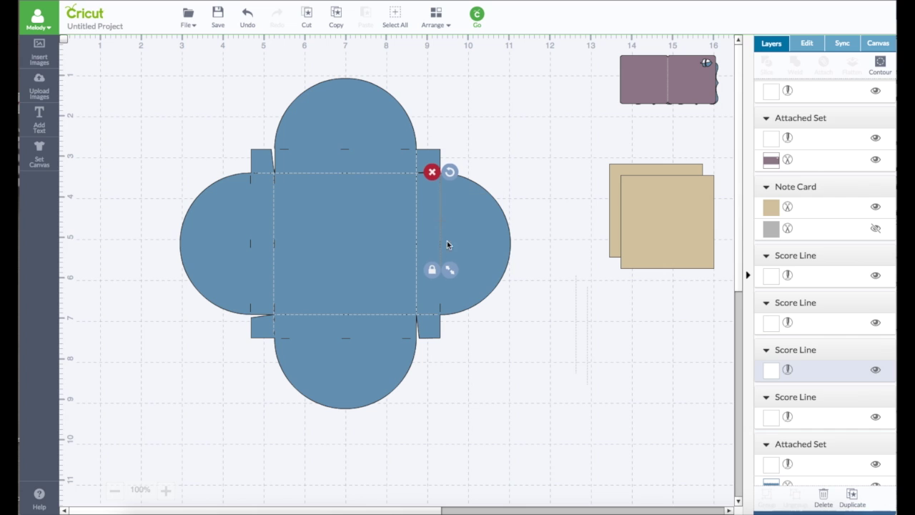
pyautogui.click(432, 270)
pyautogui.moveTo(449, 269); pyautogui.dragTo(448, 316)
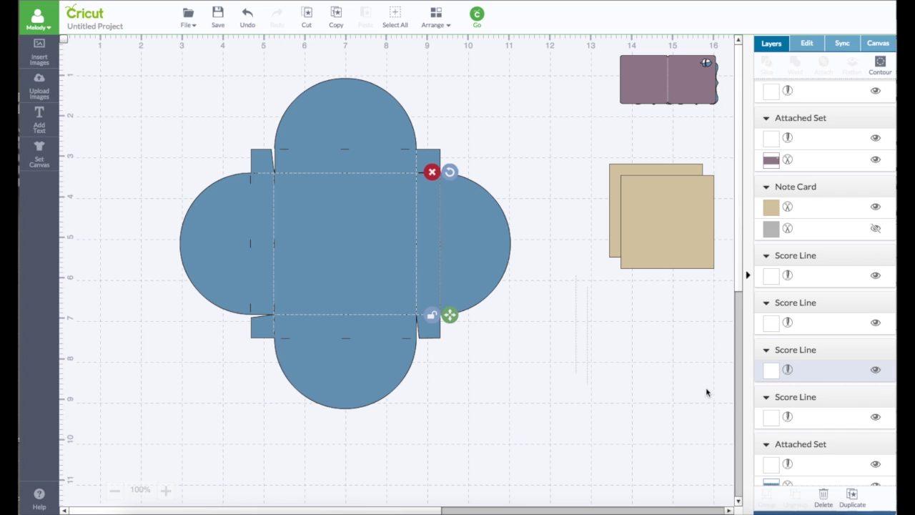
pyautogui.click(852, 497)
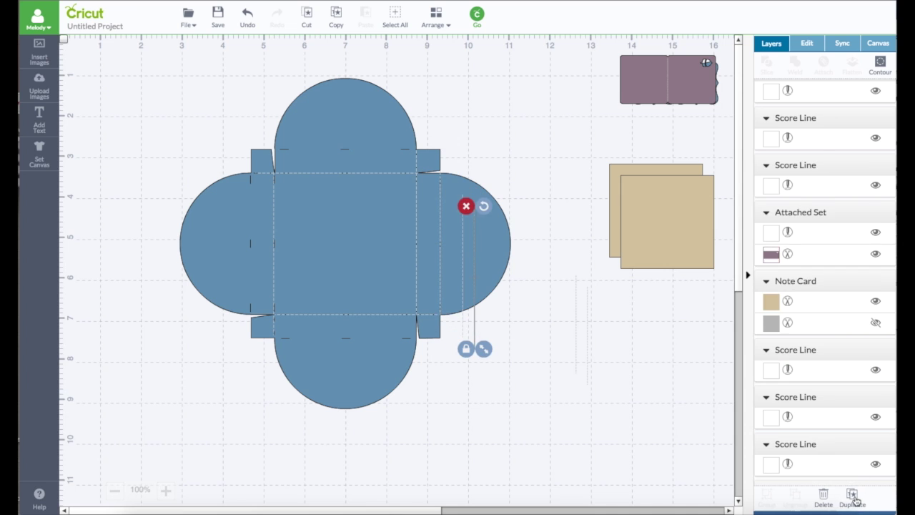
pyautogui.click(853, 498)
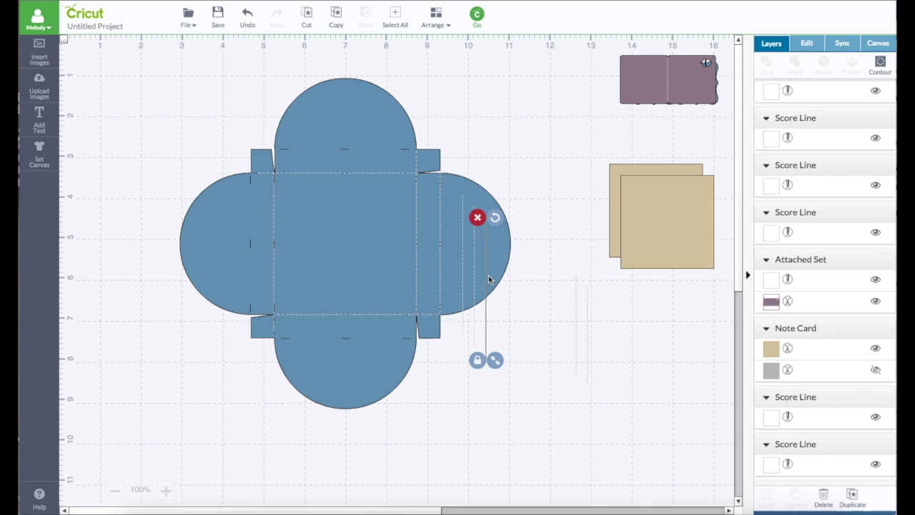
pyautogui.moveTo(486, 255); pyautogui.dragTo(250, 209)
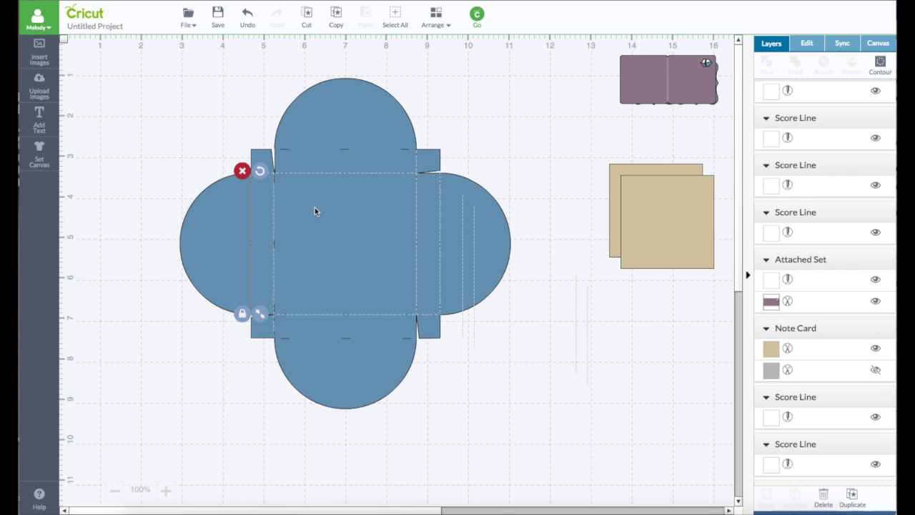
# Rotate a spare score line to 90° and place it on the outer top tab fold
pyautogui.click(472, 238)
pyautogui.click(808, 45)
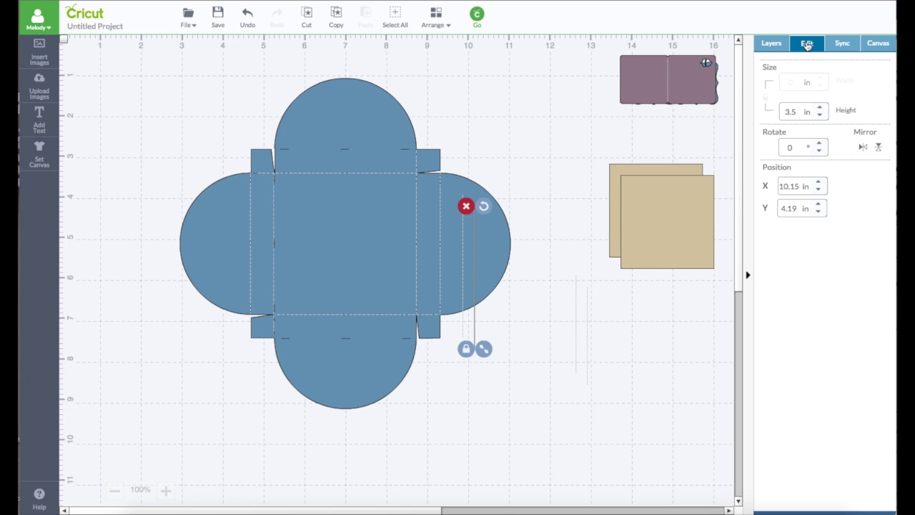
pyautogui.click(787, 146)
pyautogui.moveTo(802, 146); pyautogui.dragTo(775, 146)
pyautogui.write('90')
pyautogui.press('Return')
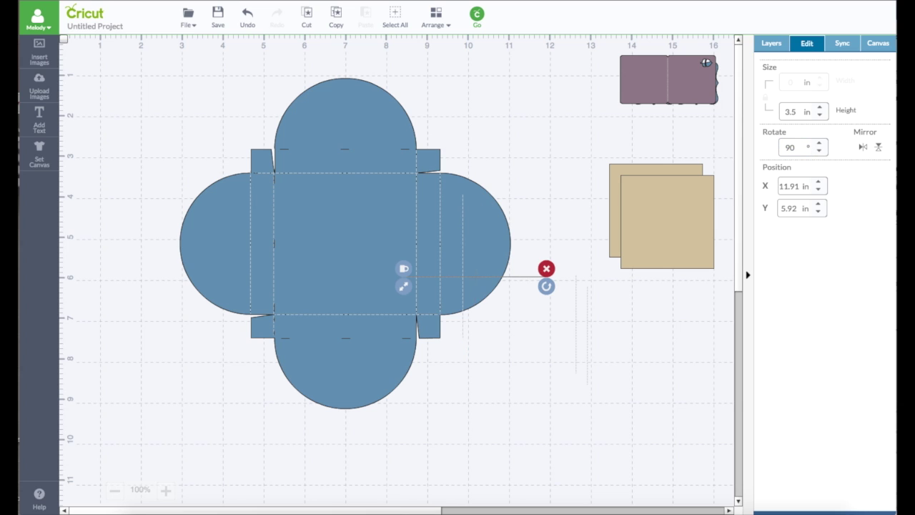
pyautogui.click(488, 277)
pyautogui.click(472, 276)
pyautogui.moveTo(475, 277); pyautogui.dragTo(354, 152)
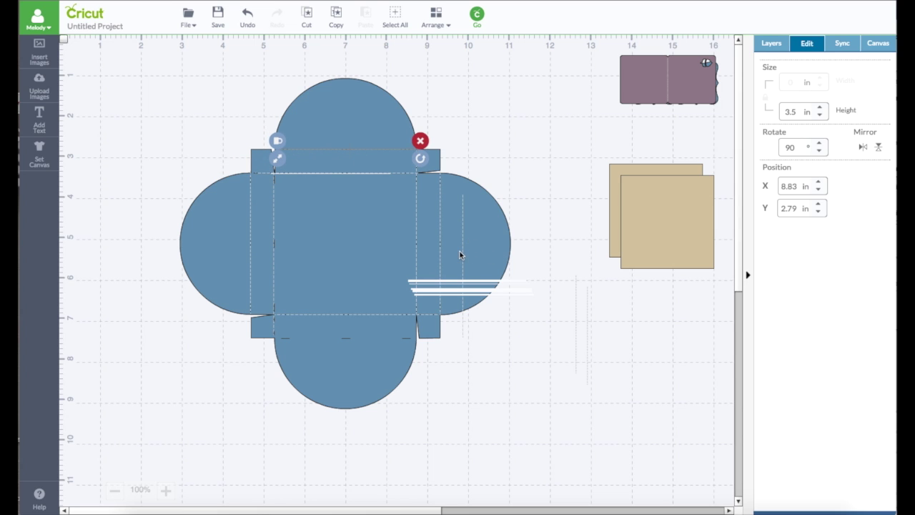
# Rotate the remaining score line to 90° and place it on the outer bottom tab fold
pyautogui.click(464, 255)
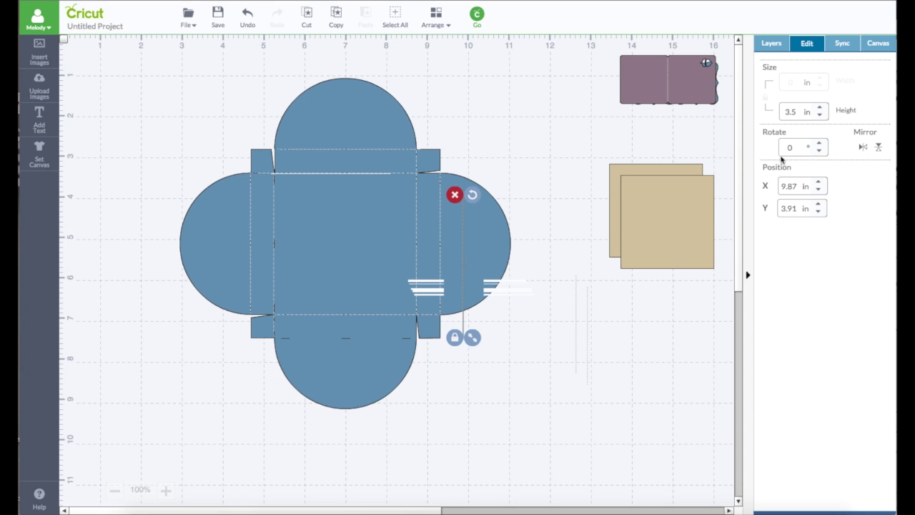
pyautogui.click(808, 145)
pyautogui.write('90')
pyautogui.press('Return')
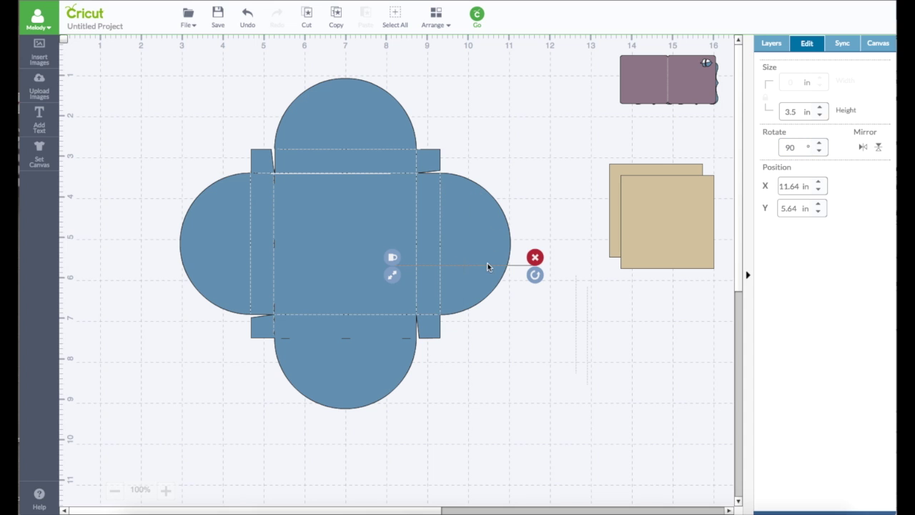
pyautogui.moveTo(487, 266); pyautogui.dragTo(365, 340)
pyautogui.click(478, 366)
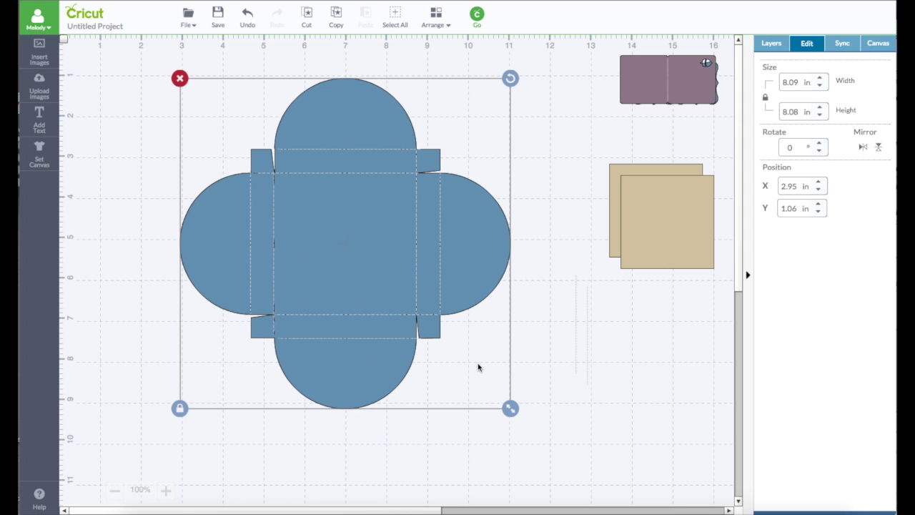
# Preview the mats, inspect the fourth mat's faint stray score lines, and close the preview
pyautogui.click(547, 299)
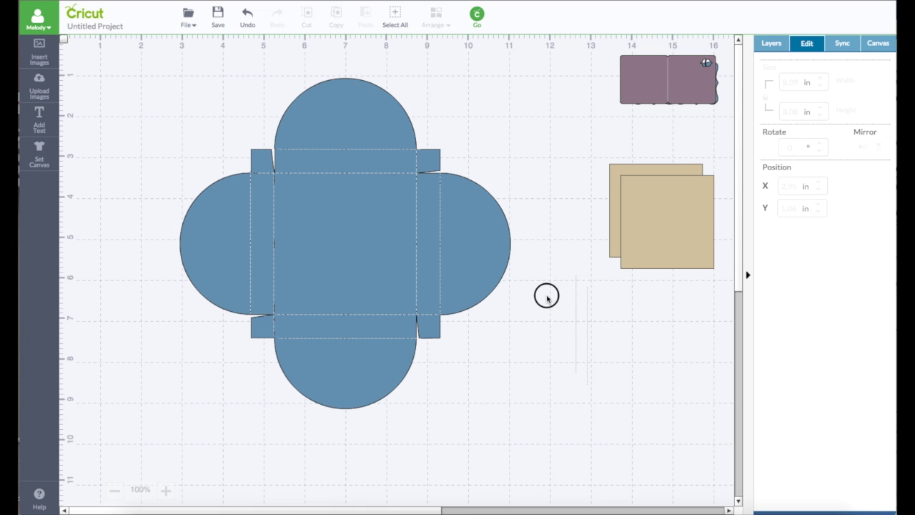
pyautogui.click(477, 15)
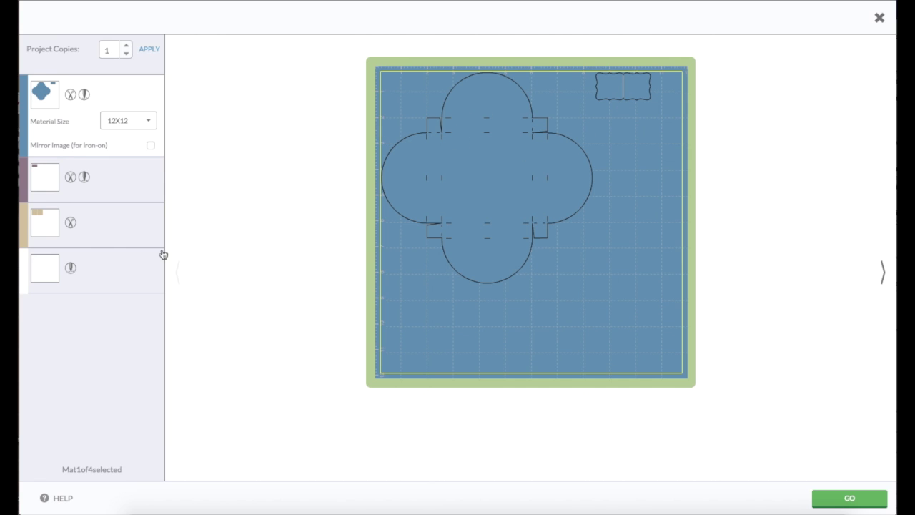
pyautogui.click(122, 266)
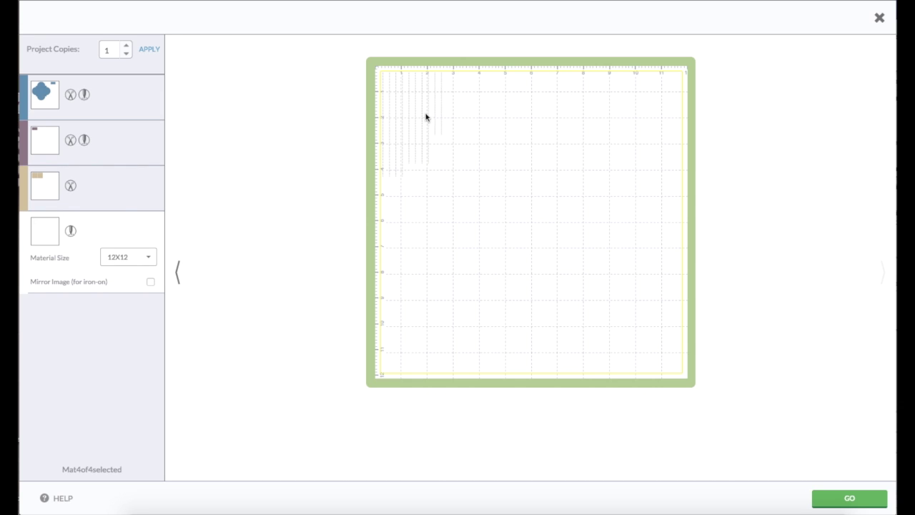
pyautogui.click(879, 19)
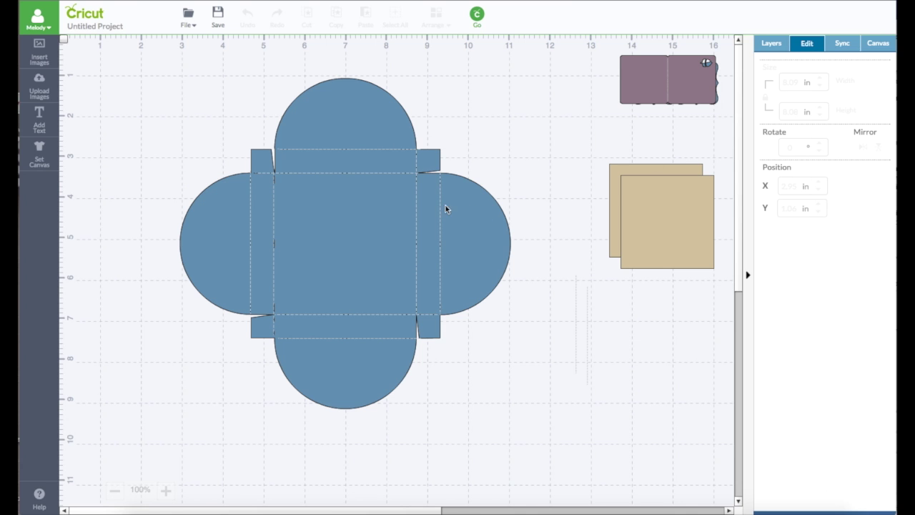
# Centre a tan square over the blue box's middle and weld the two shapes together
pyautogui.moveTo(670, 201); pyautogui.dragTo(358, 226)
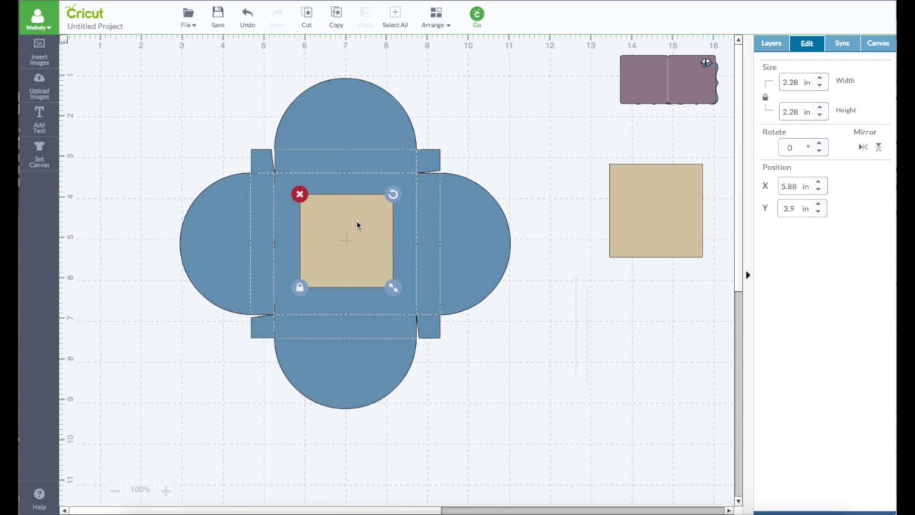
pyautogui.click(350, 99)
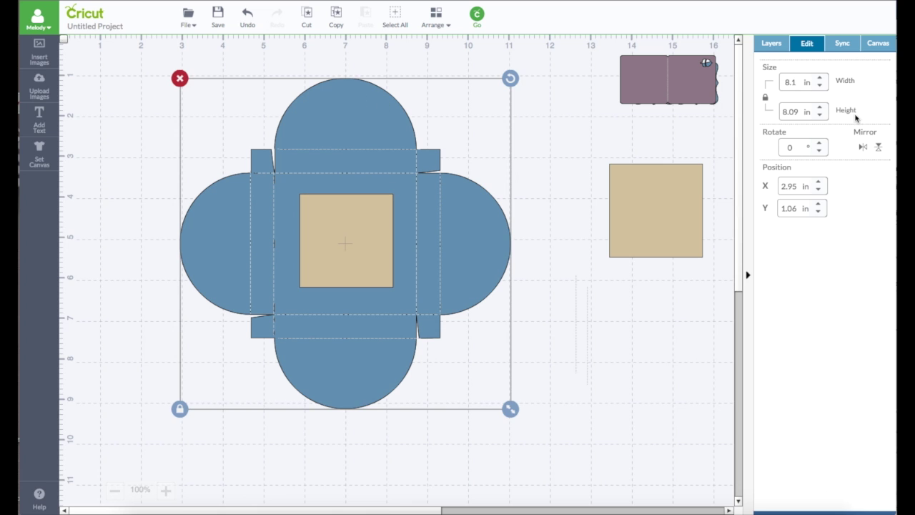
pyautogui.click(784, 46)
pyautogui.scroll(-5, 802, 163)
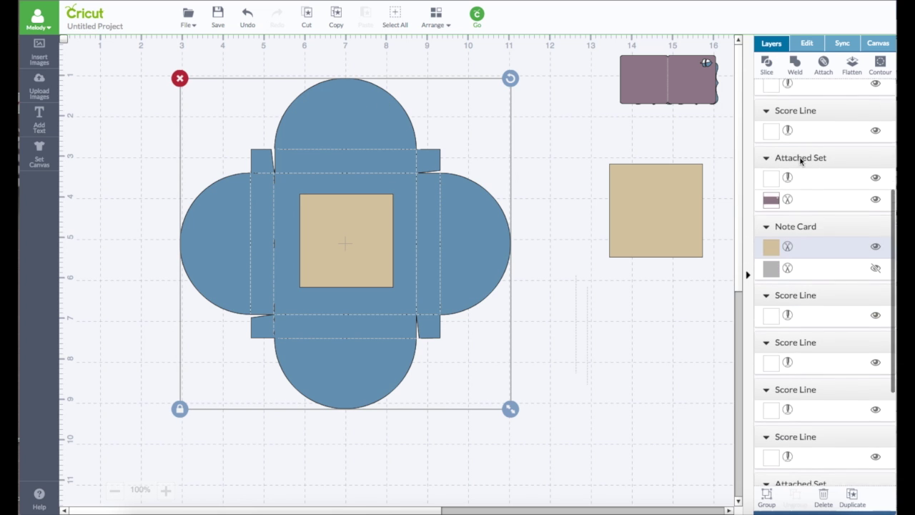
pyautogui.scroll(-2, 800, 162)
pyautogui.scroll(6, 800, 161)
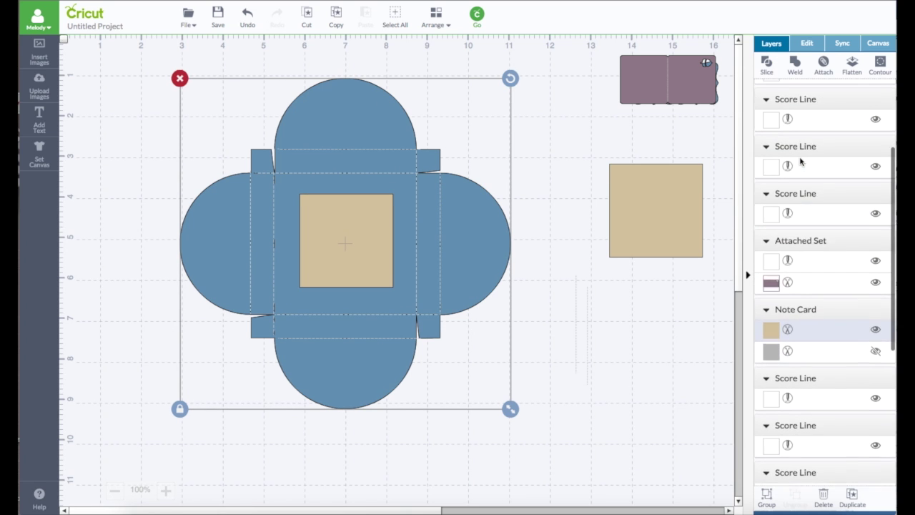
pyautogui.click(796, 66)
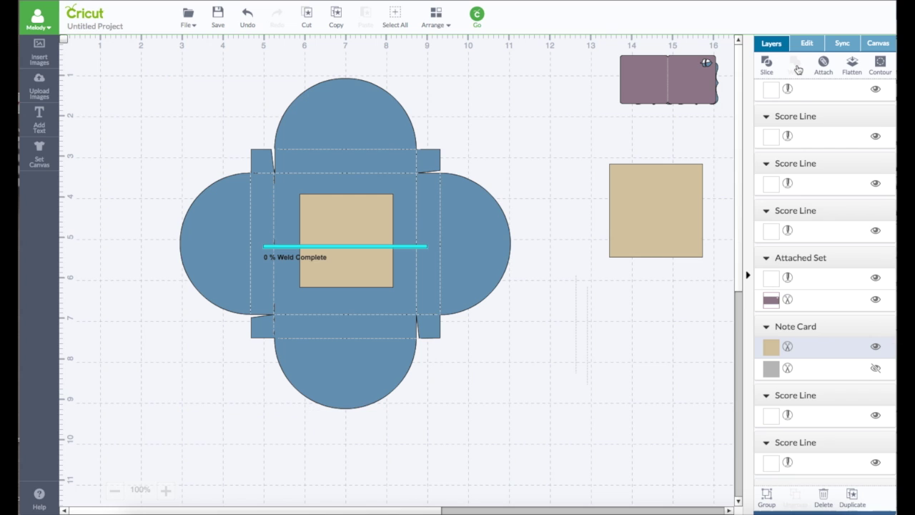
# Send the welded box to the back and attach all its score lines to it
pyautogui.click(347, 147)
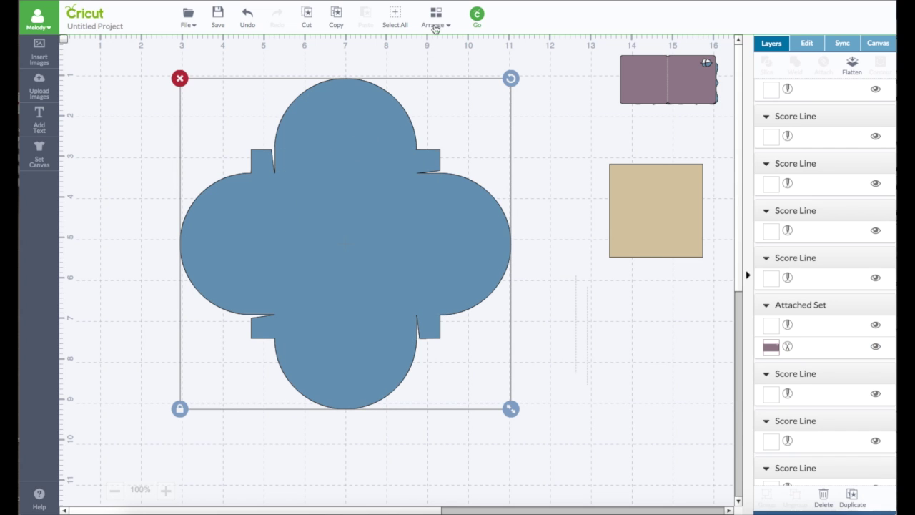
pyautogui.click(436, 18)
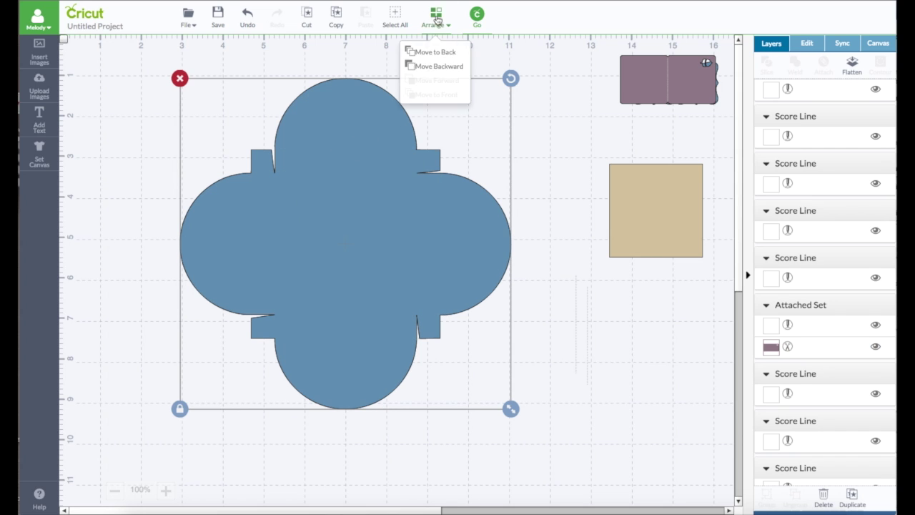
pyautogui.click(435, 54)
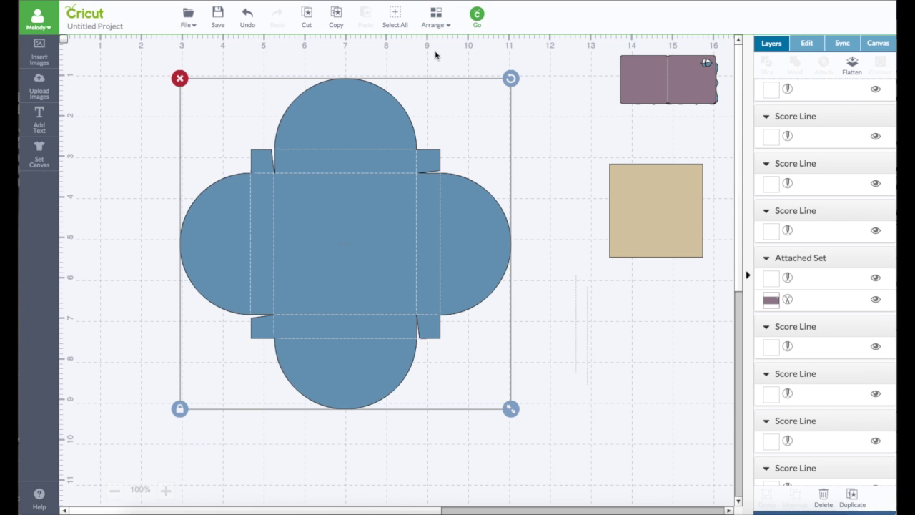
pyautogui.click(533, 85)
pyautogui.click(117, 66)
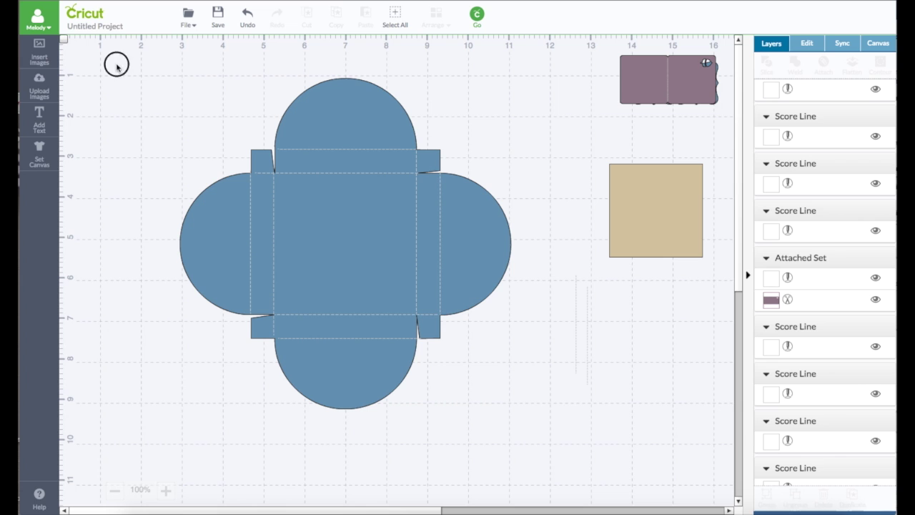
pyautogui.moveTo(116, 66); pyautogui.dragTo(549, 448)
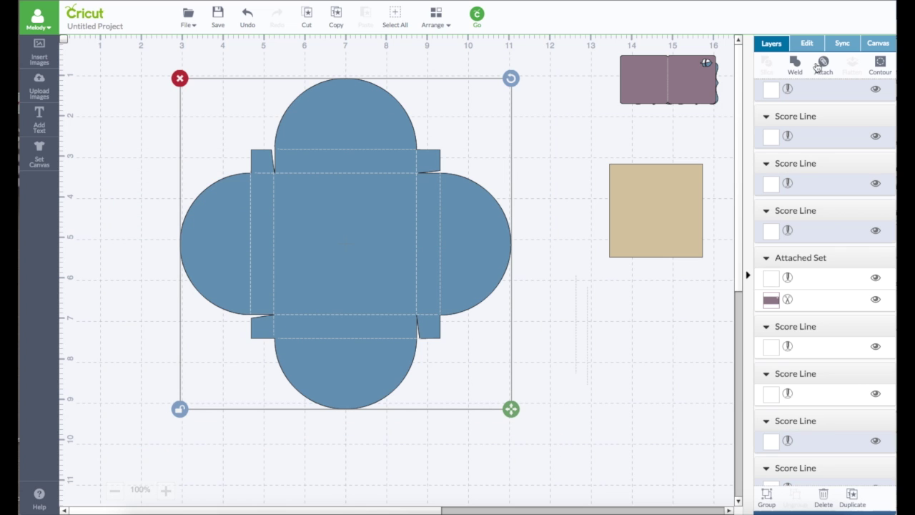
pyautogui.click(822, 65)
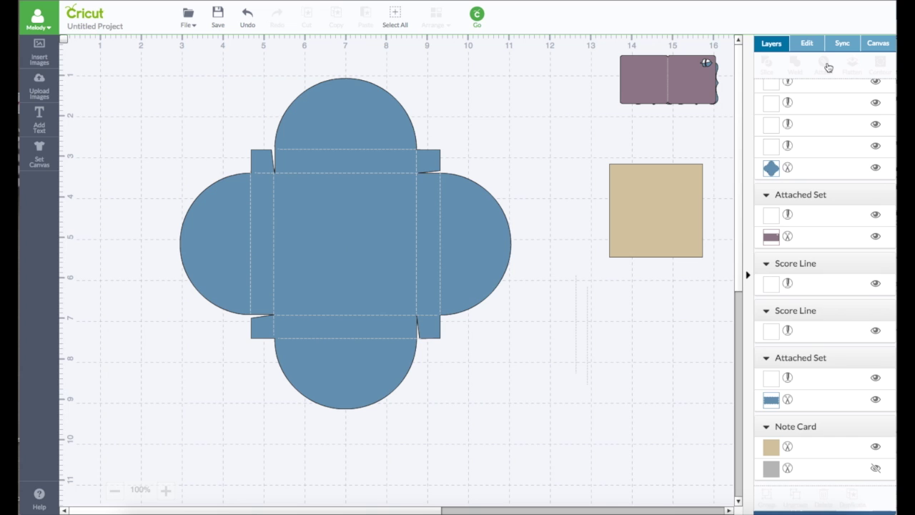
# Delete the spare tan note-card square and select the two stray vertical score lines
pyautogui.moveTo(648, 186); pyautogui.dragTo(578, 161)
pyautogui.click(533, 135)
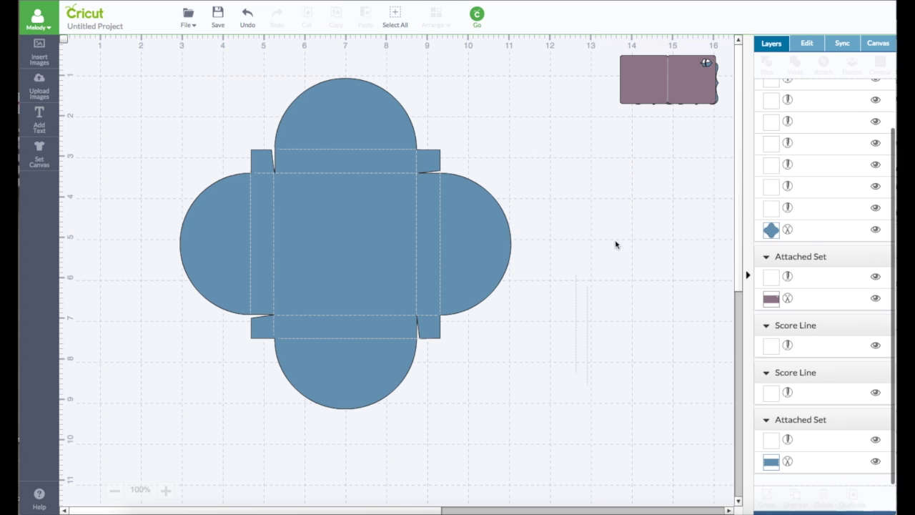
pyautogui.rightClick(560, 263)
pyautogui.click(645, 310)
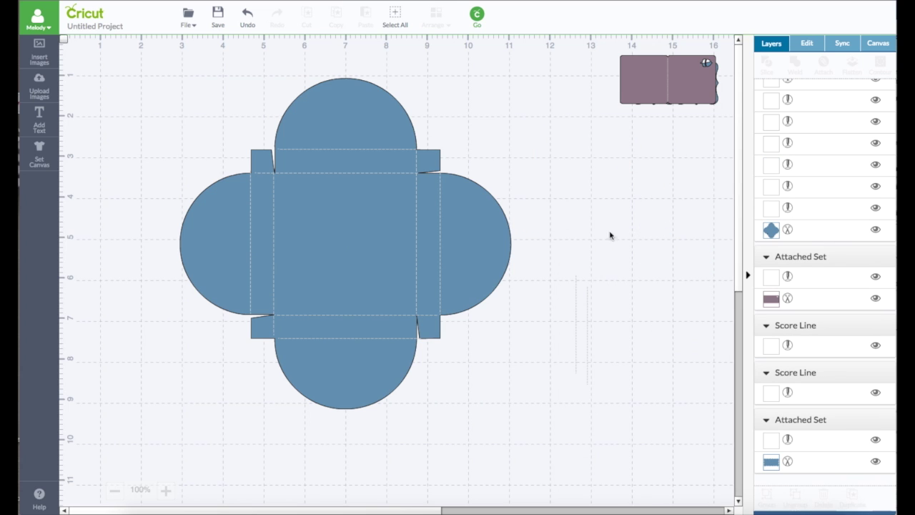
pyautogui.moveTo(556, 253); pyautogui.dragTo(626, 447)
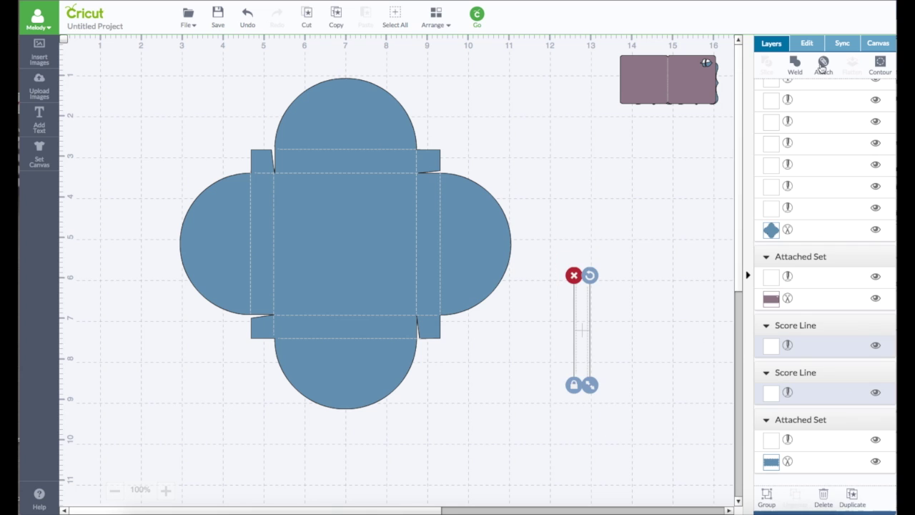
# Delete the stray score lines, move and enlarge the purple card beside the box, and preview the mats
pyautogui.click(573, 275)
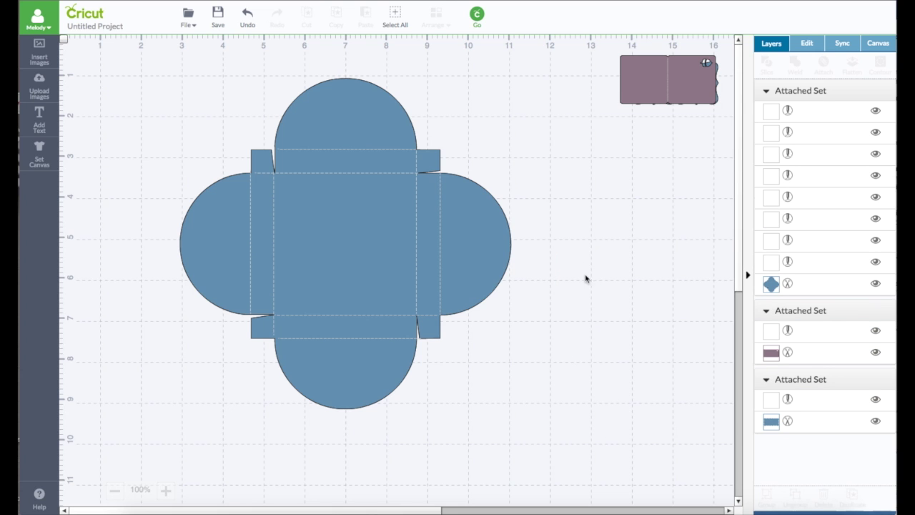
pyautogui.click(671, 78)
pyautogui.moveTo(670, 78); pyautogui.dragTo(545, 100)
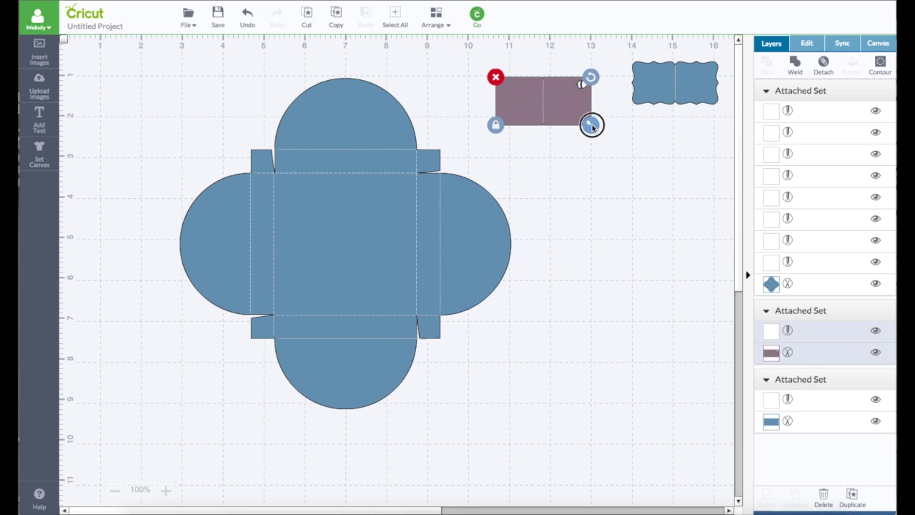
pyautogui.moveTo(592, 126); pyautogui.dragTo(684, 315)
pyautogui.moveTo(558, 72); pyautogui.dragTo(573, 145)
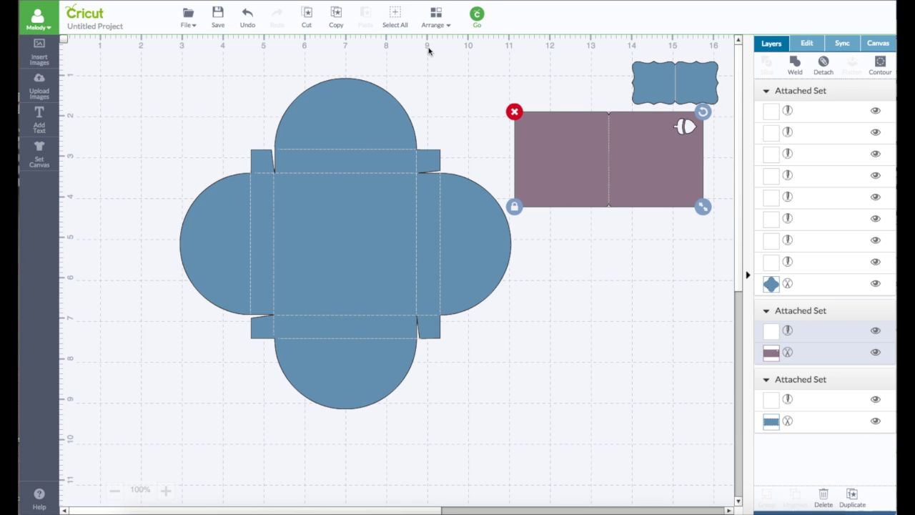
pyautogui.click(476, 20)
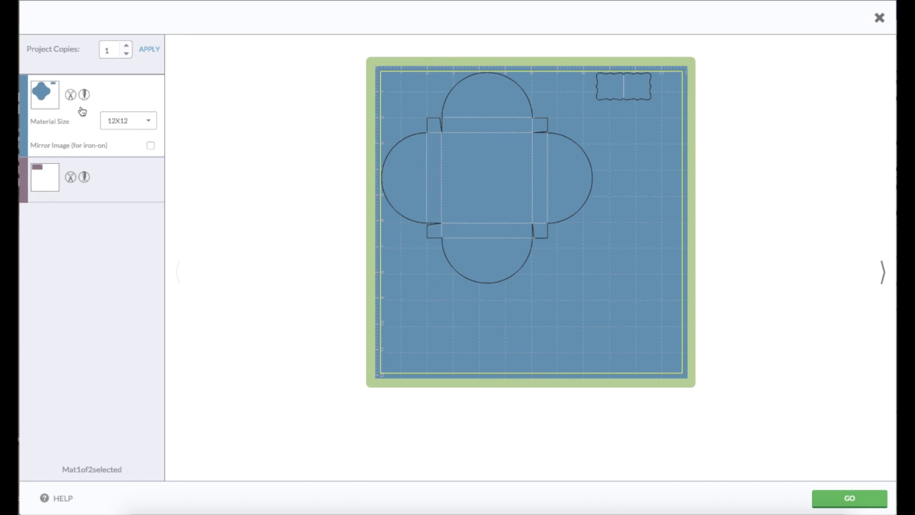
# Switch between the purple card's mat and the box's mat, then close the preview
pyautogui.click(130, 184)
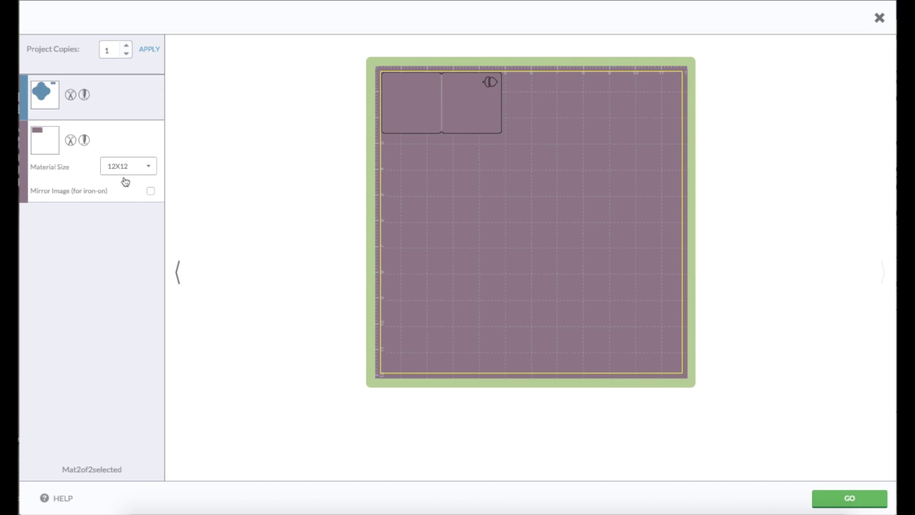
pyautogui.click(122, 101)
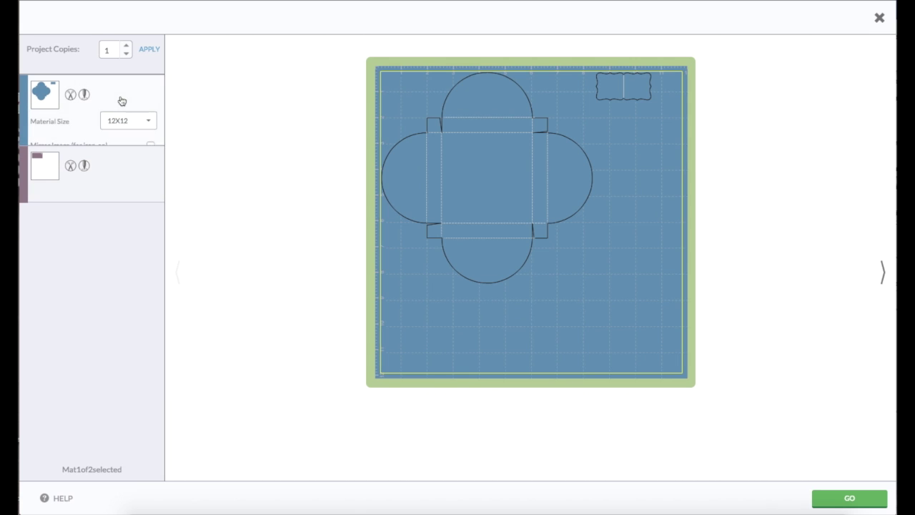
pyautogui.click(119, 197)
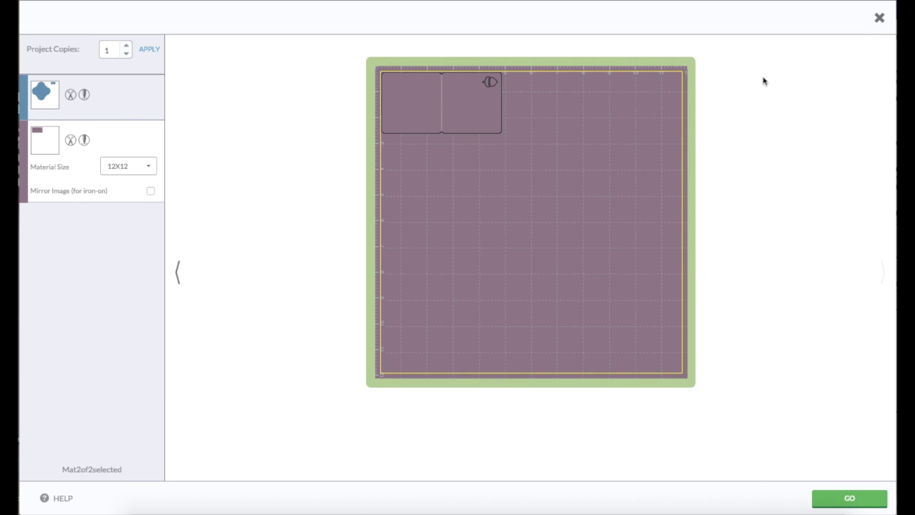
pyautogui.click(880, 20)
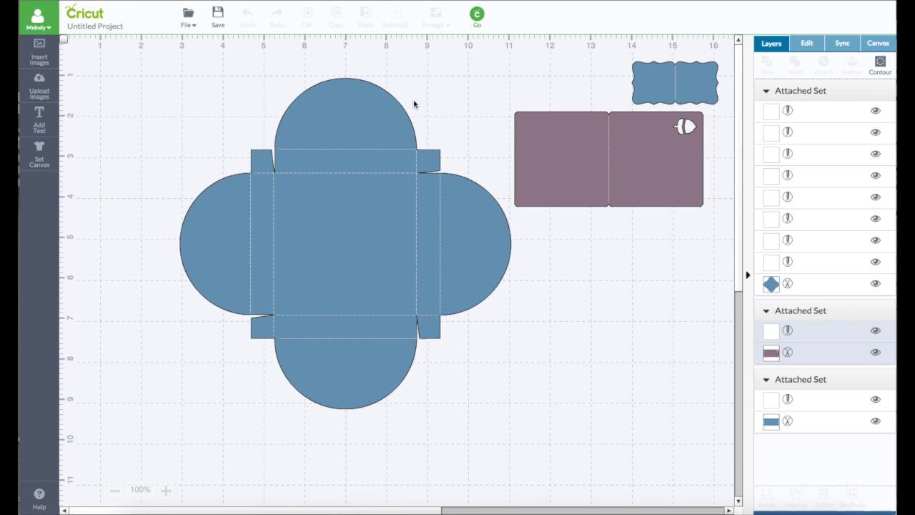
# Shift the blue quatrefoil box up and left toward the canvas's top-left corner
pyautogui.moveTo(399, 109); pyautogui.dragTo(364, 78)
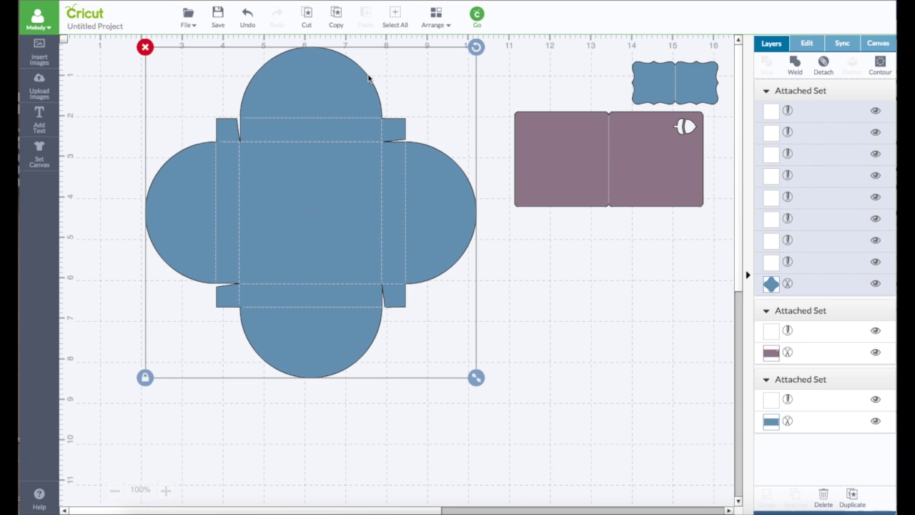